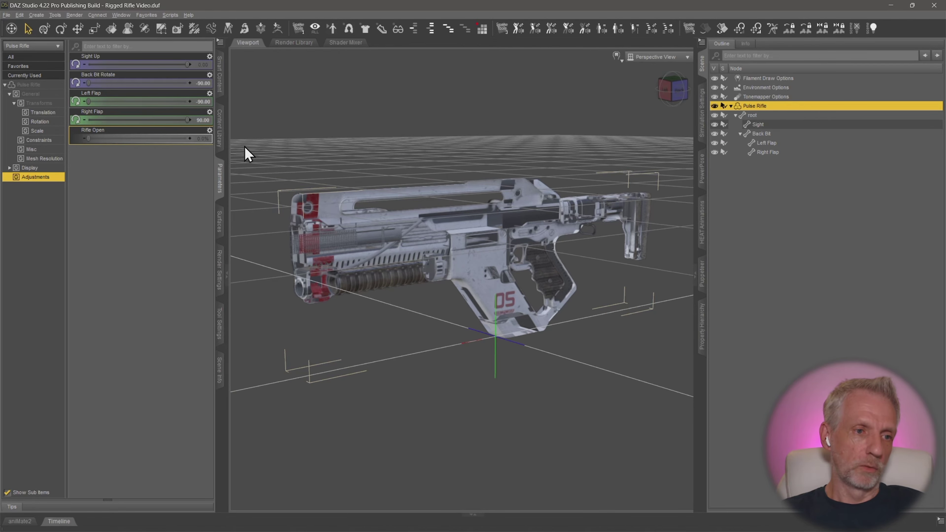
Examine the Props folder in My DAZ 3D Library within the Content Library
left_click(220, 141)
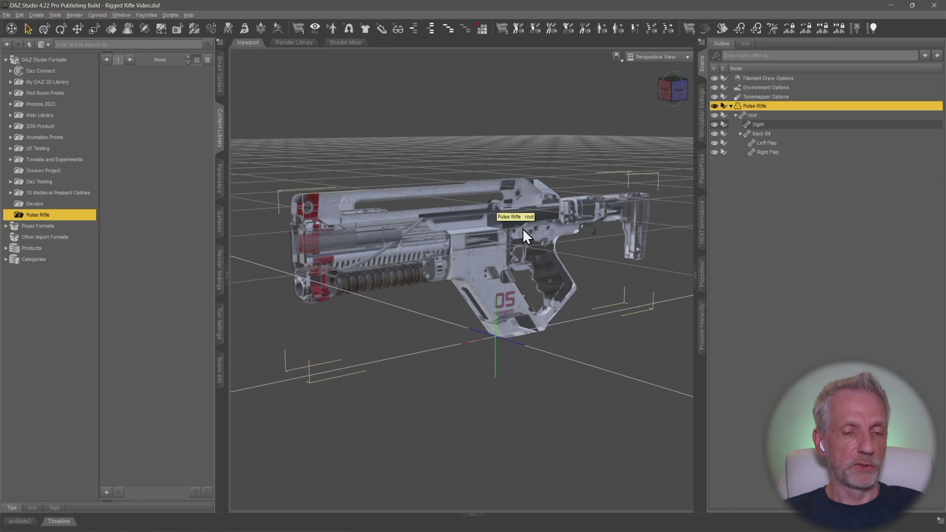
left_click(10, 82)
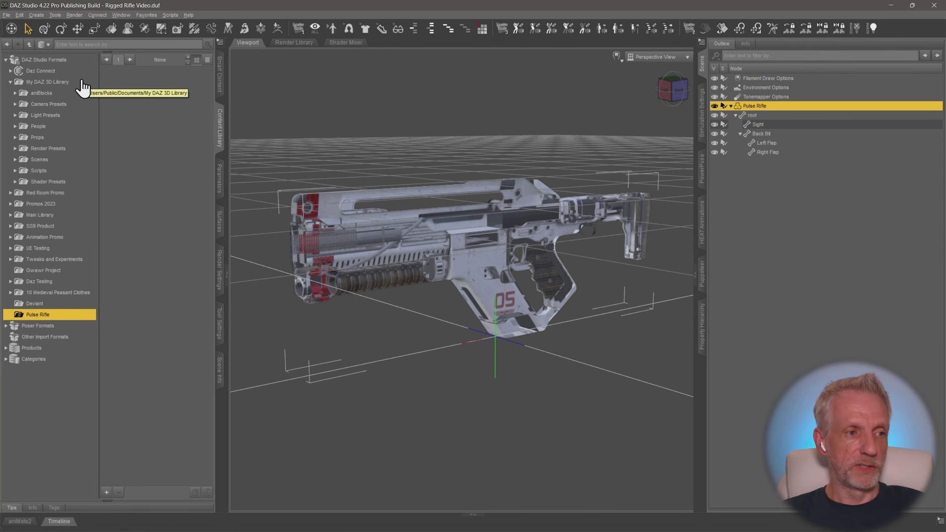
left_click(59, 139)
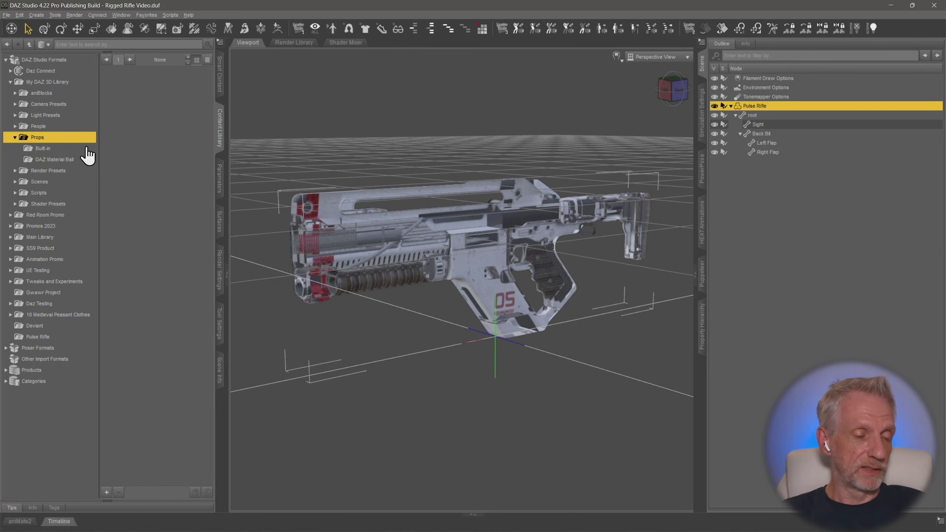
left_click(37, 82)
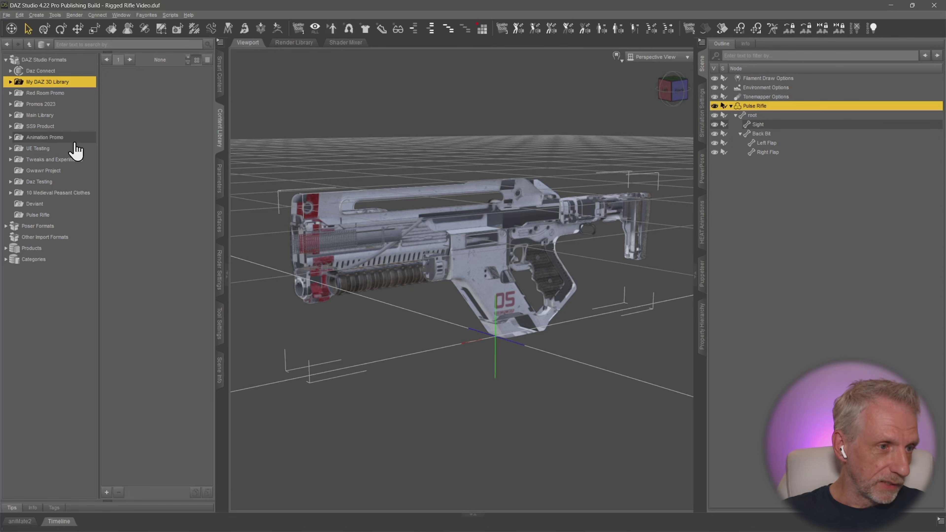
Examine how the Props folder in the Main Library is organised by vendor, including the Architecture and Furniture sub-folders
left_click(71, 117)
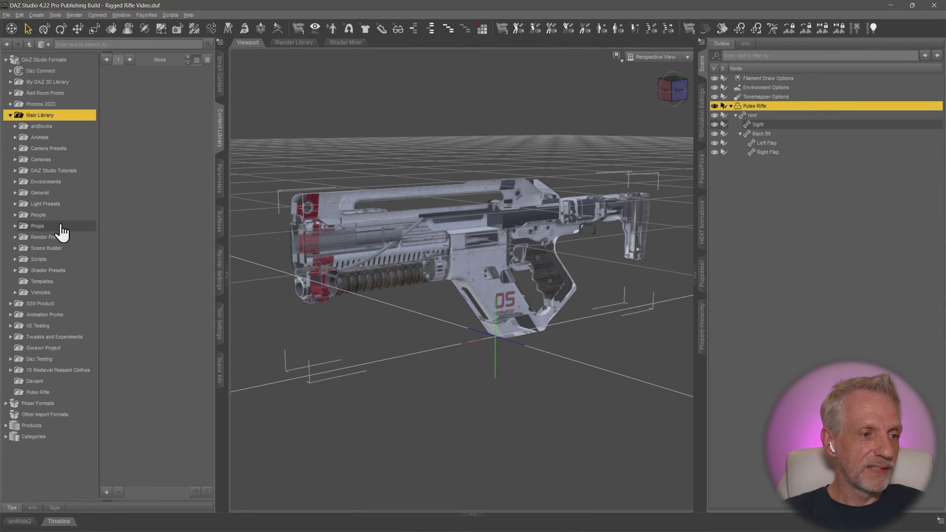
left_click(60, 226)
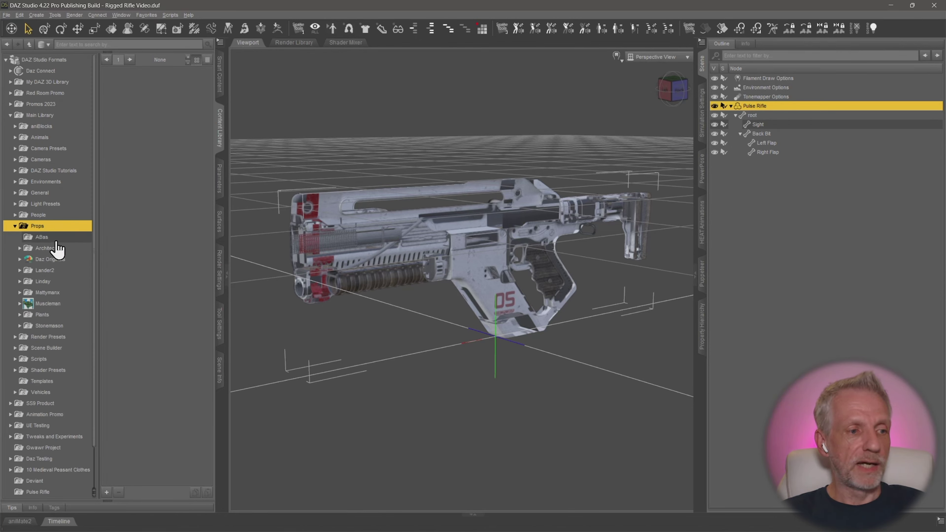
left_click(56, 238)
left_click(67, 227)
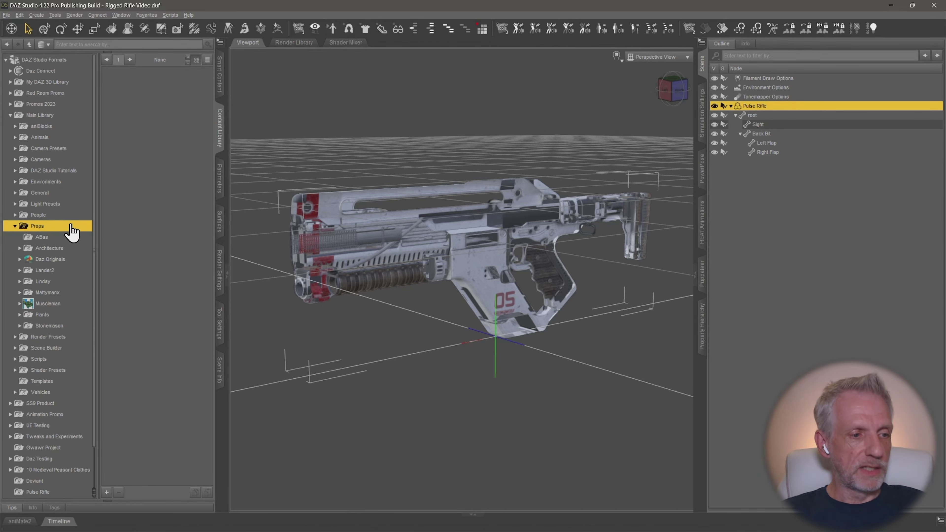
left_click(63, 281)
left_click(68, 293)
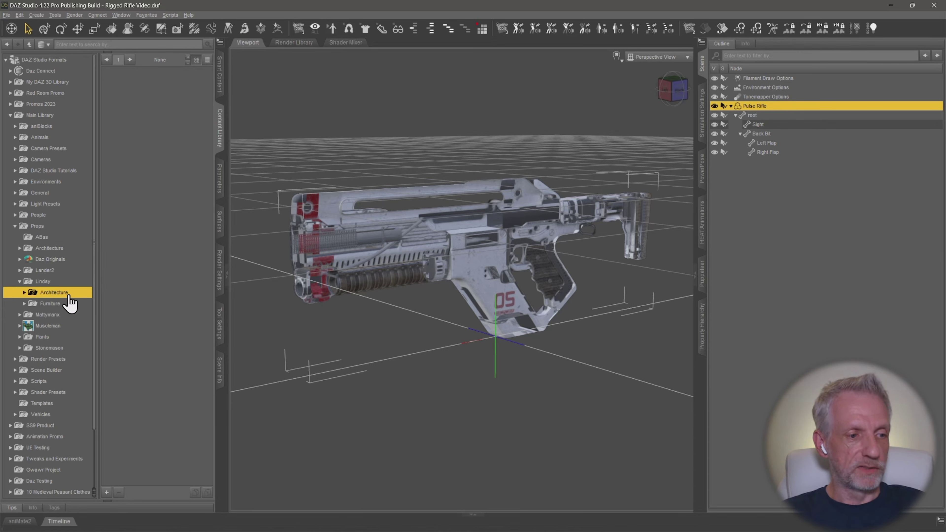
left_click(70, 303)
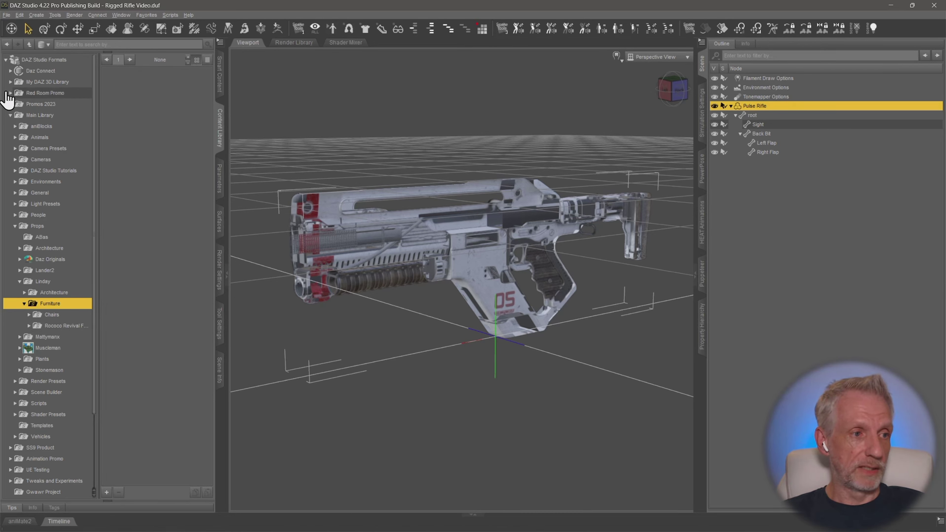
left_click(15, 226)
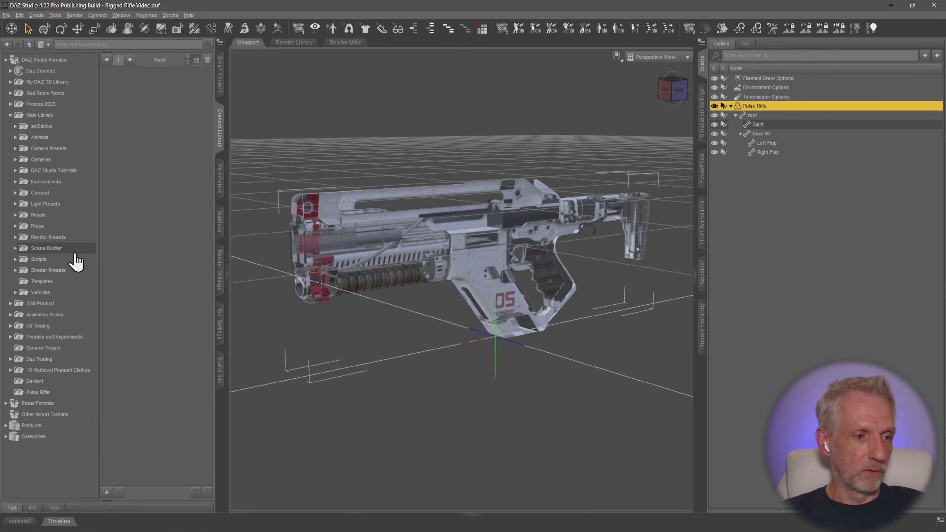
left_click(10, 115)
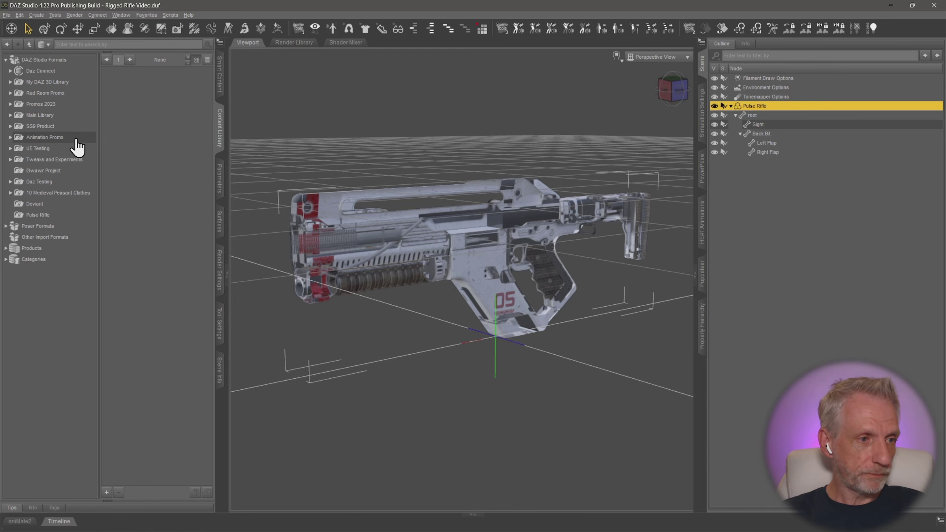
Create a sub-folder named Props in the Pulse Rifle base directory of the Content Library
left_click(59, 214)
right_click(71, 216)
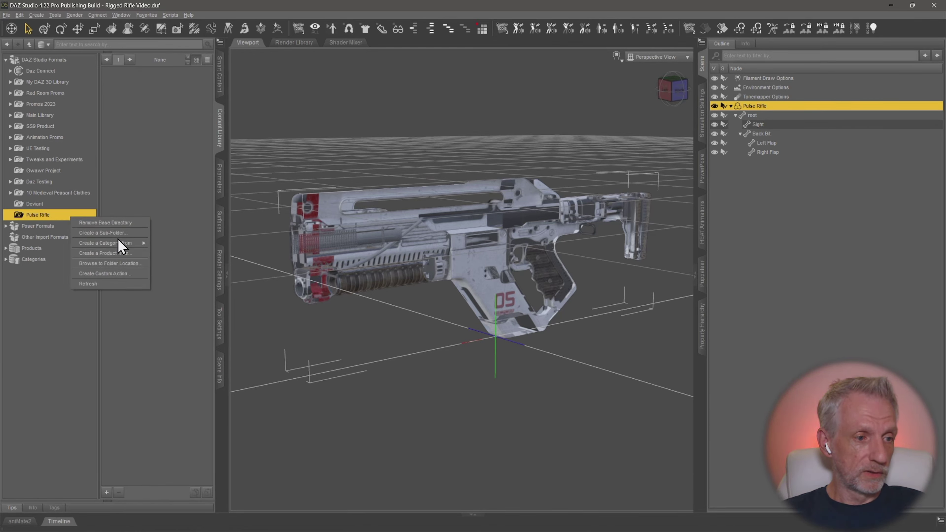
left_click(108, 232)
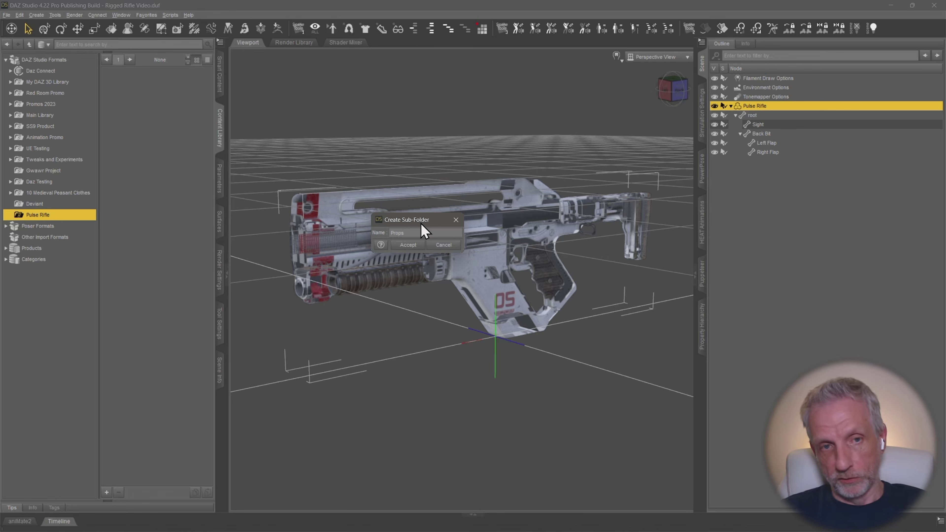
key("Return")
Create a sub-folder inside the new Props folder, named with the vendor's full name
right_click(70, 227)
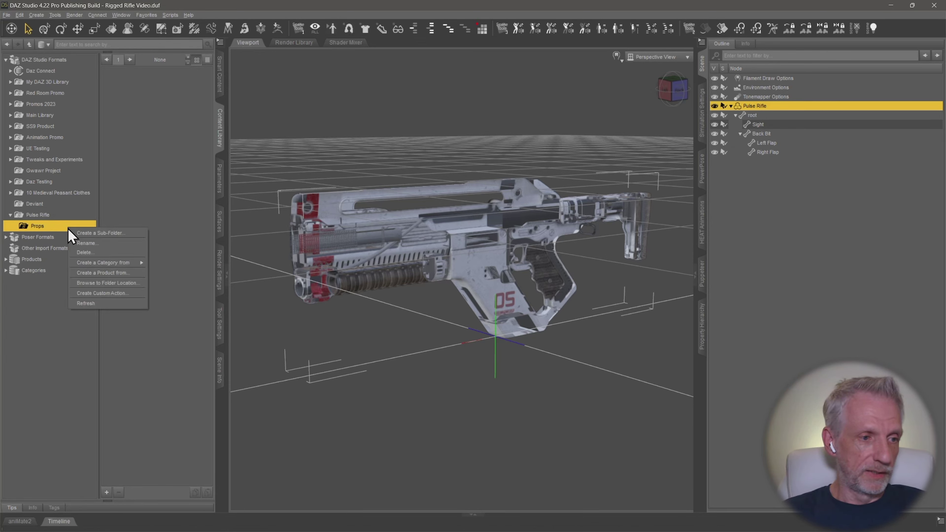
left_click(112, 233)
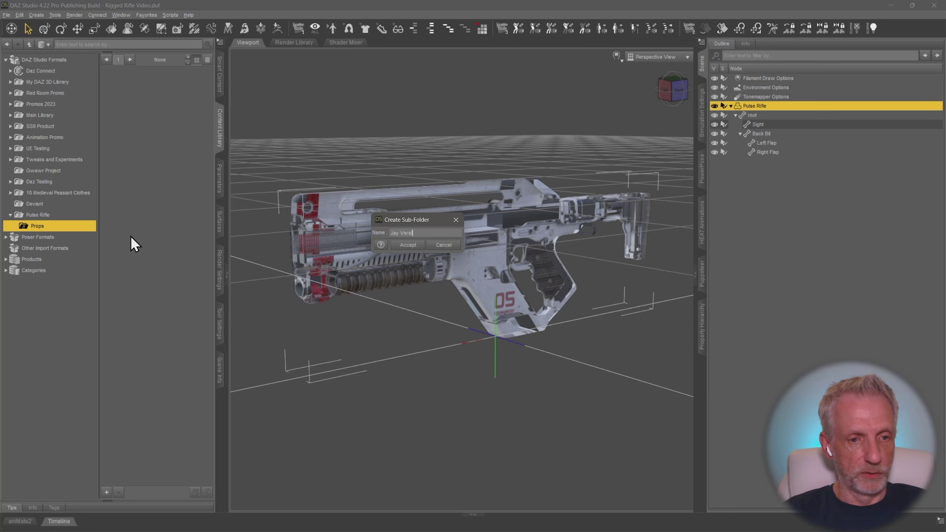
type("Jay Versluis")
key("Return")
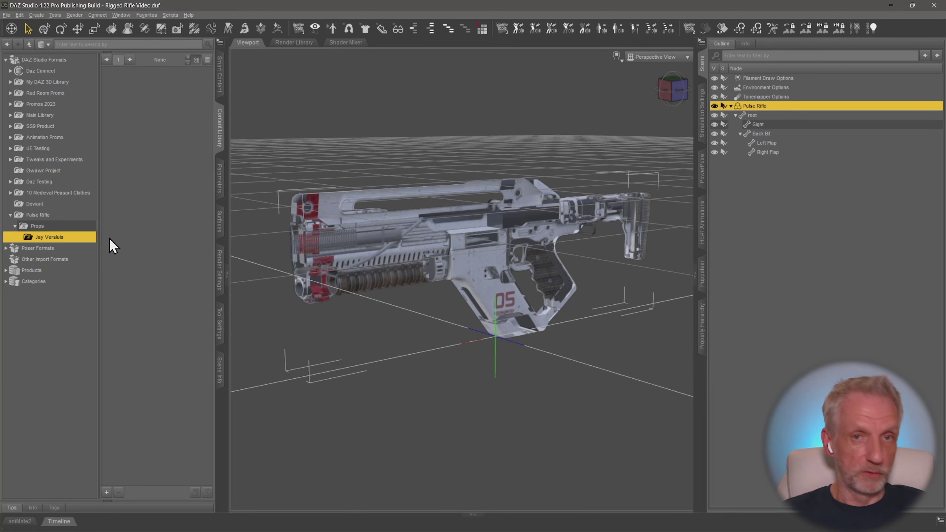
Create a sub-folder named Pulse Rifle inside the vendor folder
right_click(78, 244)
left_click(121, 247)
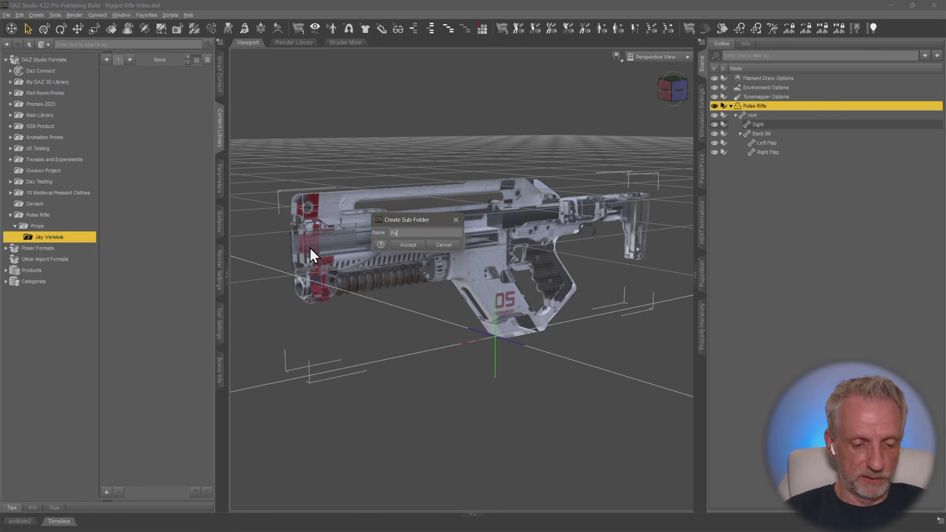
type("Pulse R")
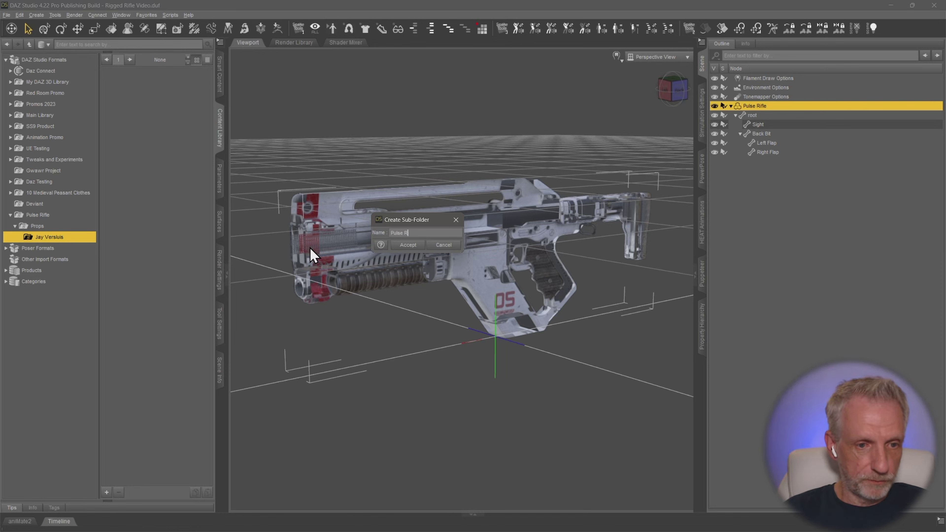
type("ifle")
key("Return")
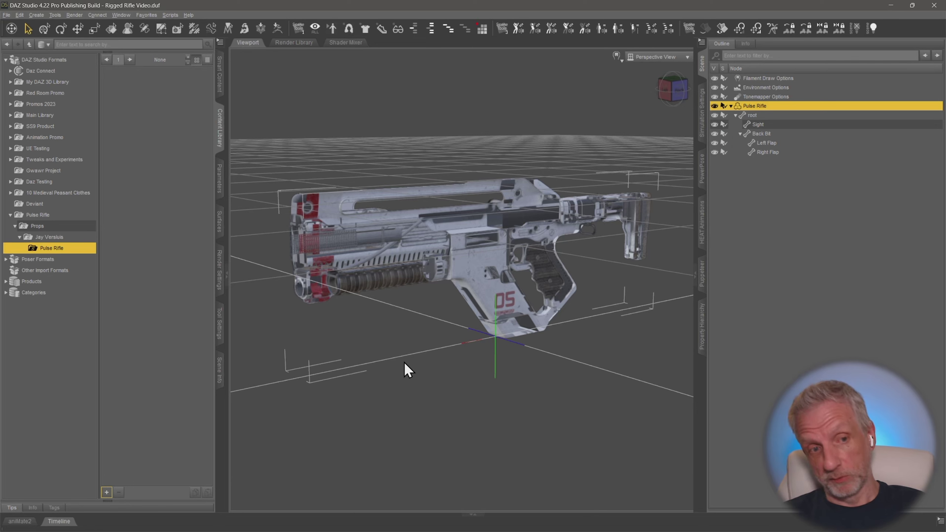
Open the disk location of the innermost Pulse Rifle folder and copy its full path
right_click(76, 251)
left_click(133, 306)
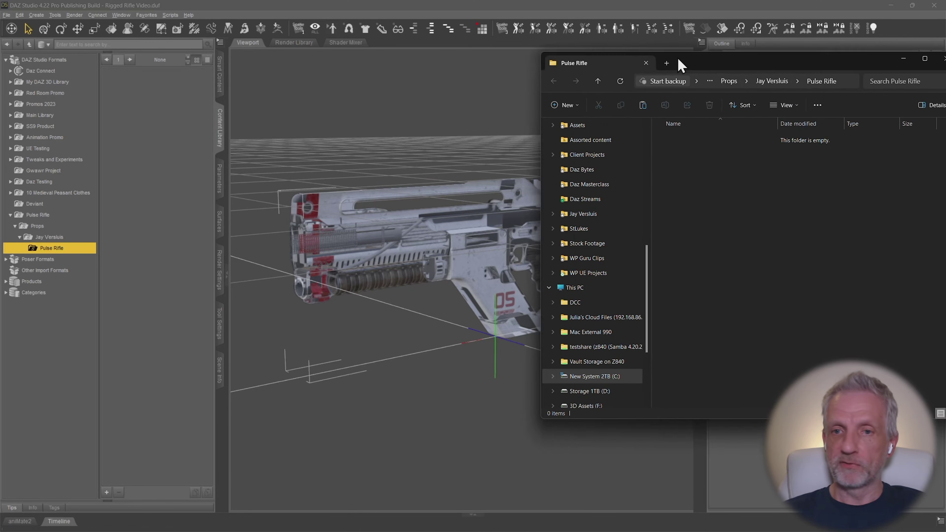
left_click(700, 66)
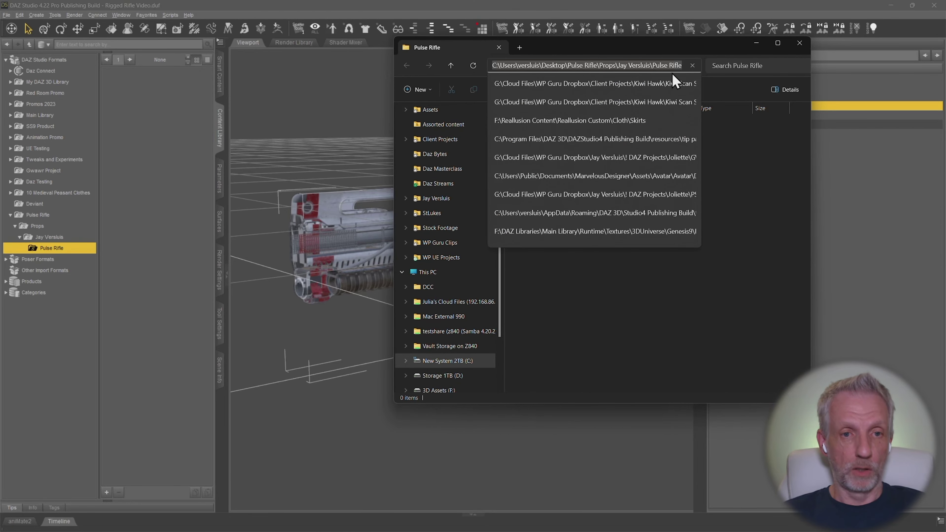
left_click_drag(704, 50, 945, 55)
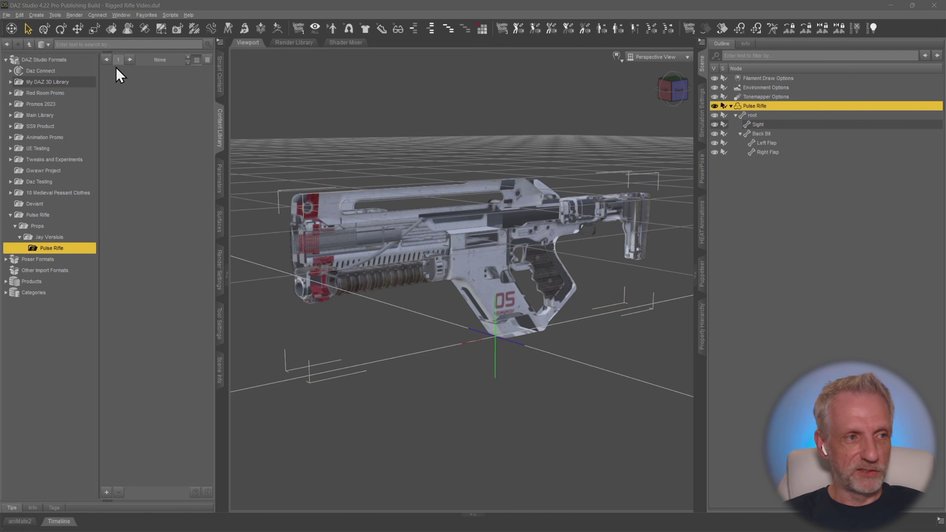
Start saving the Pulse Rifle as a Figure/Prop support asset in the innermost Pulse Rifle folder, naming the file after the rifle
left_click(6, 15)
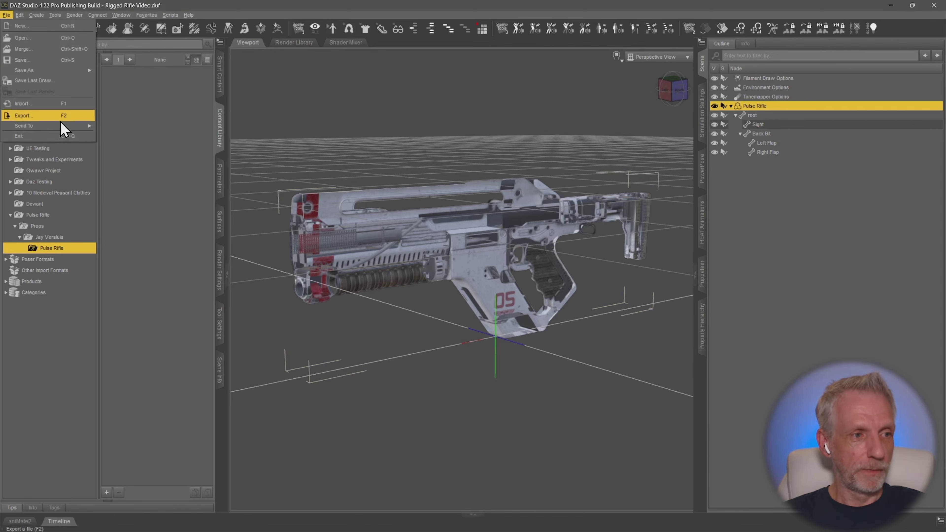
mouse_move(59, 71)
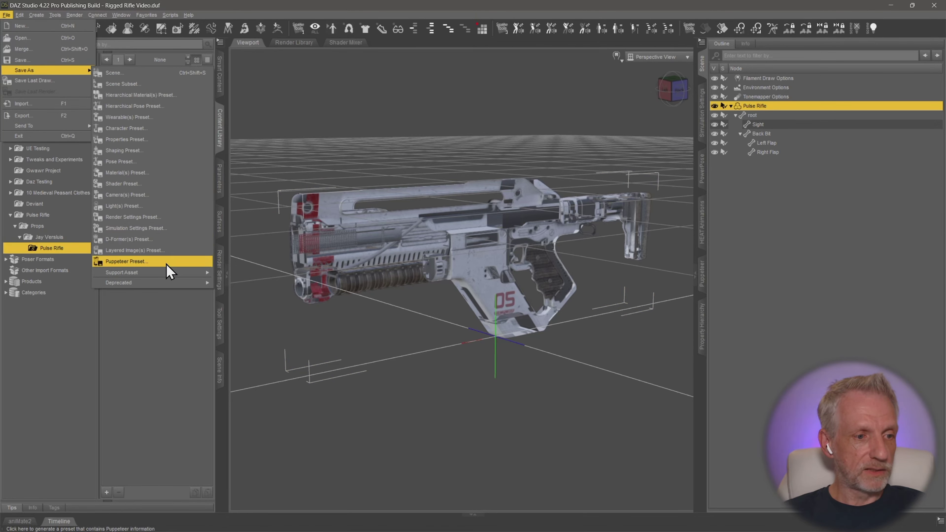
mouse_move(170, 273)
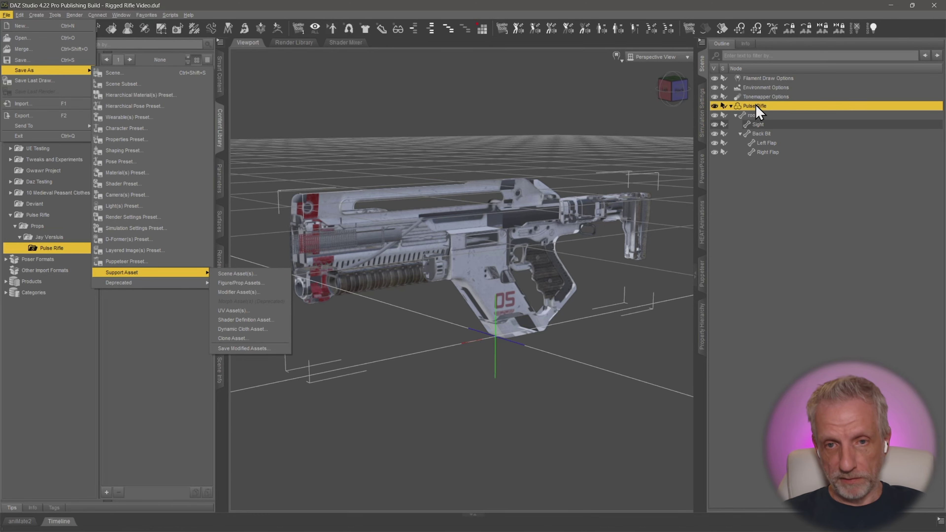
left_click(266, 284)
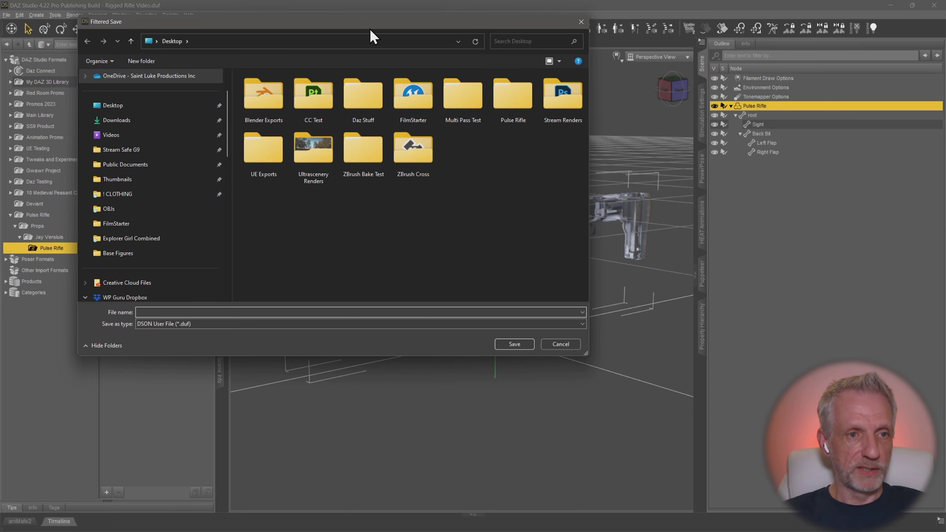
left_click_drag(370, 28, 533, 66)
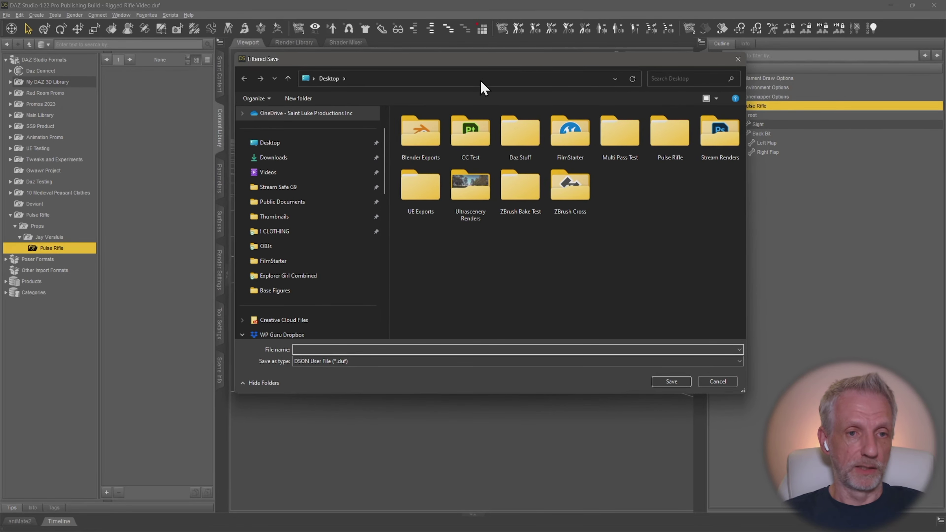
left_click(432, 79)
type("C:\\Users\\versluis\\Desktop\\Pulse Rifle\\Props\\Jay Versluis\\Pulse Rifle")
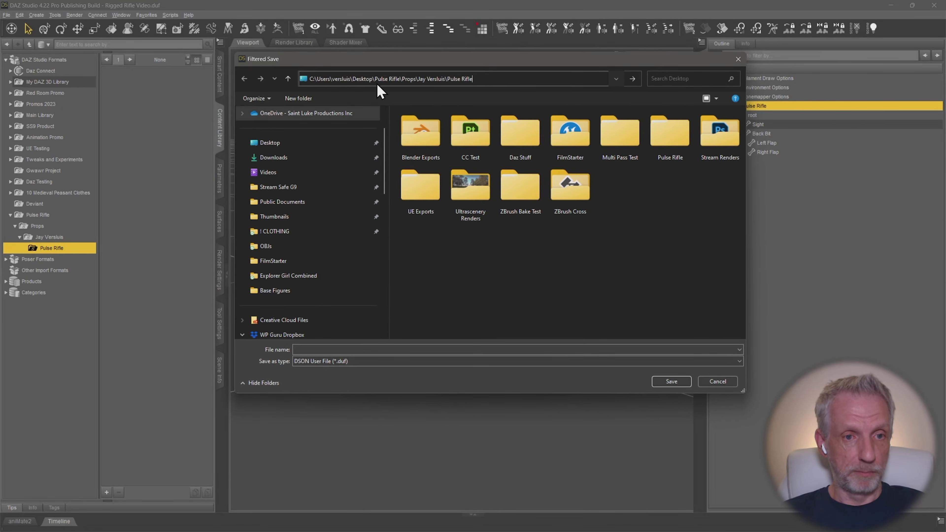
key("Return")
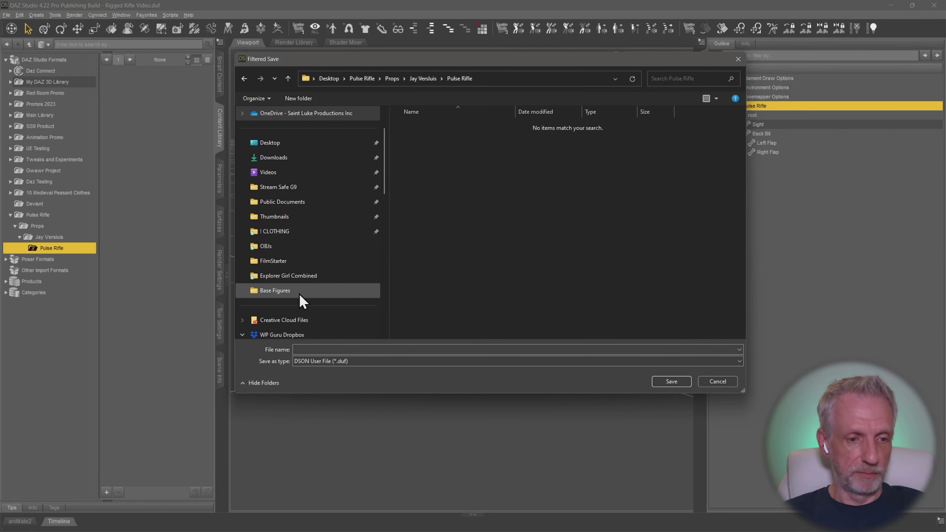
left_click(418, 349)
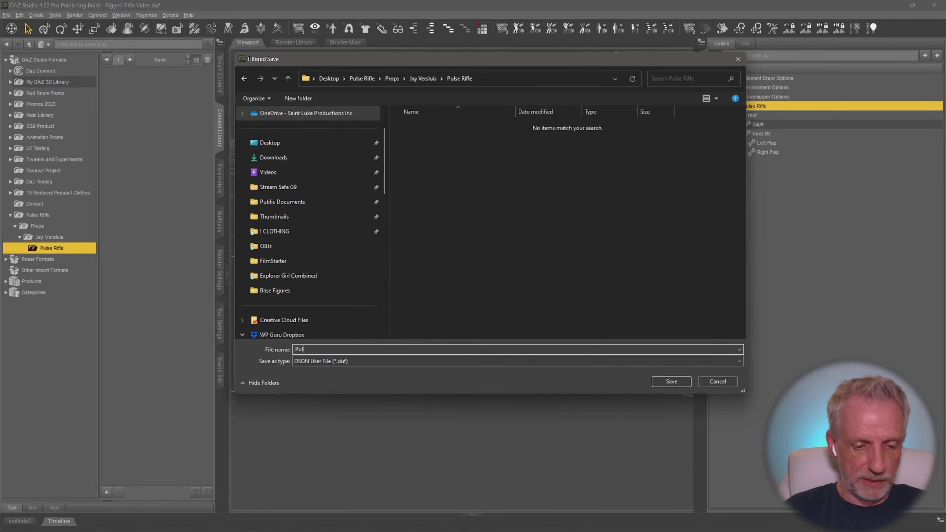
key("Return")
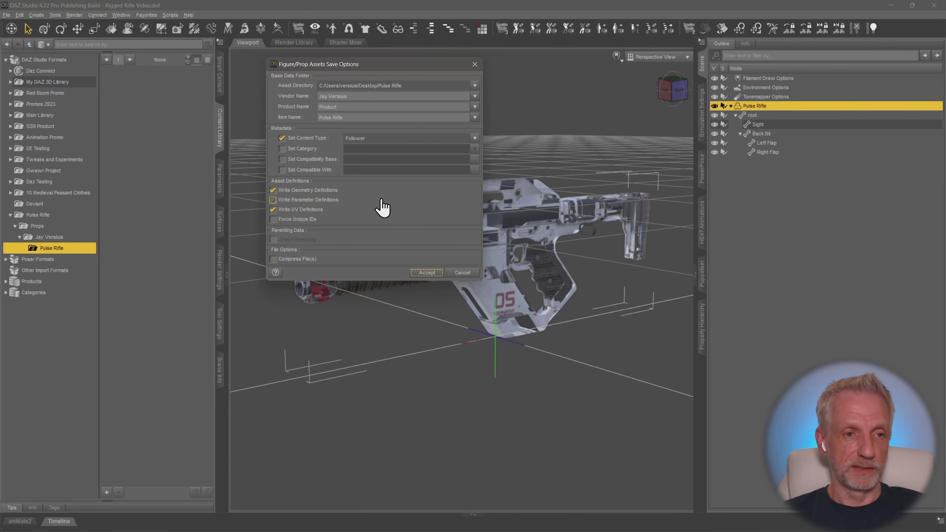
Set the asset directory in the save options to the Pulse Rifle content folder on the desktop
left_click_drag(397, 67, 382, 64)
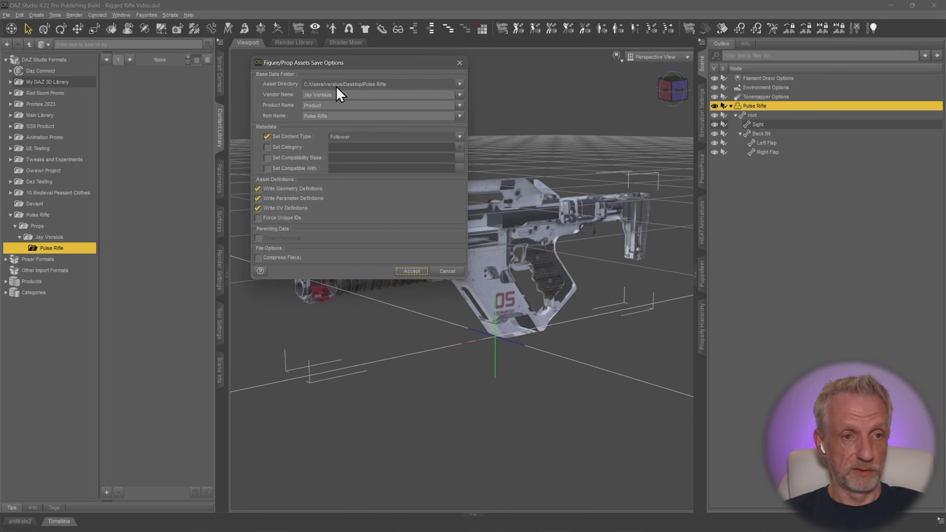
left_click(459, 84)
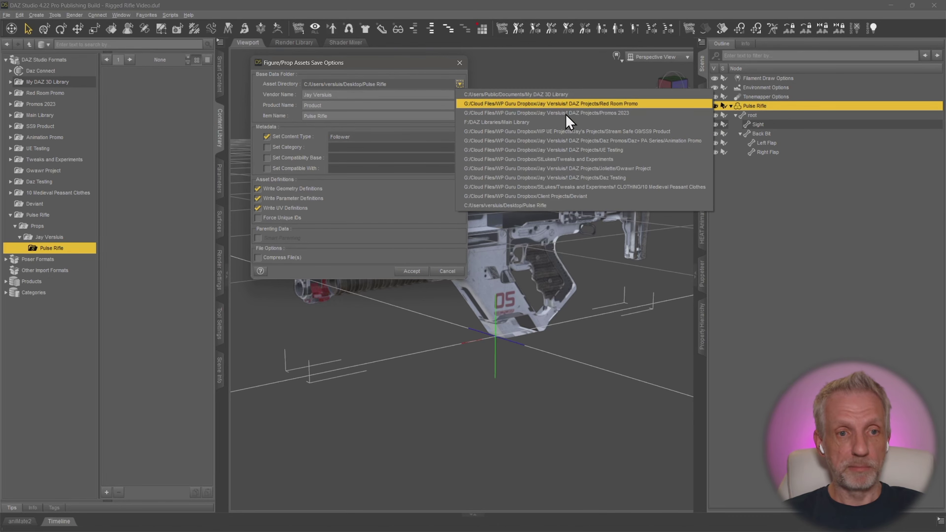
left_click(554, 206)
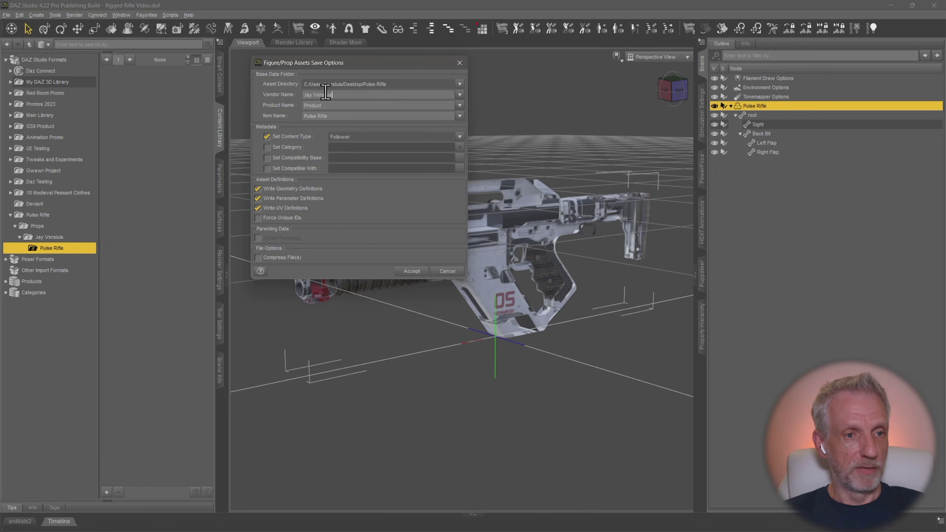
Keep the vendor name, set the product name to "Pusle Rifle" and keep Pulse Rifle as the item name
left_click_drag(326, 93, 271, 96)
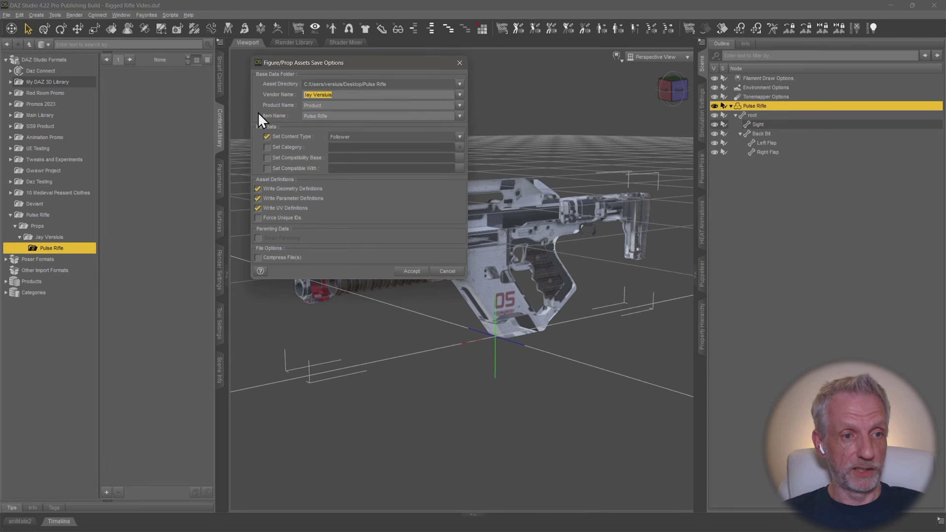
left_click_drag(339, 105, 276, 107)
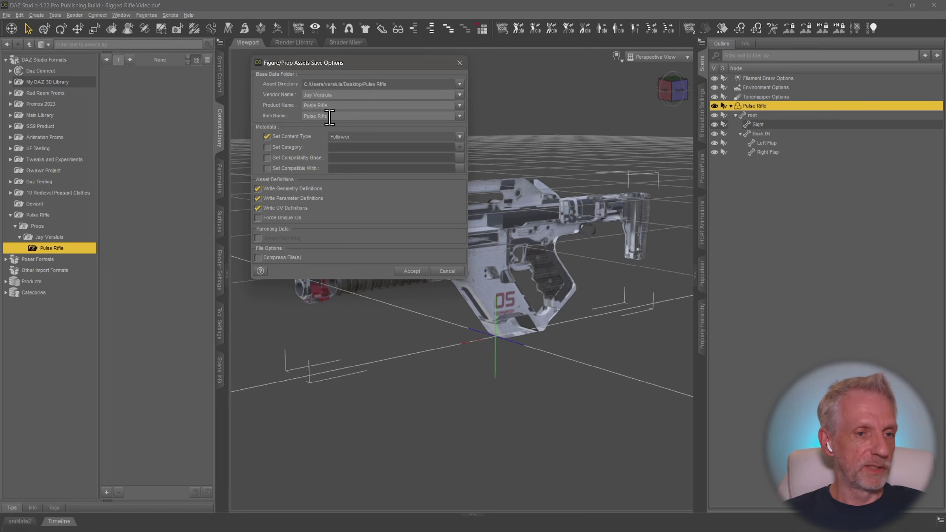
left_click_drag(335, 116, 271, 127)
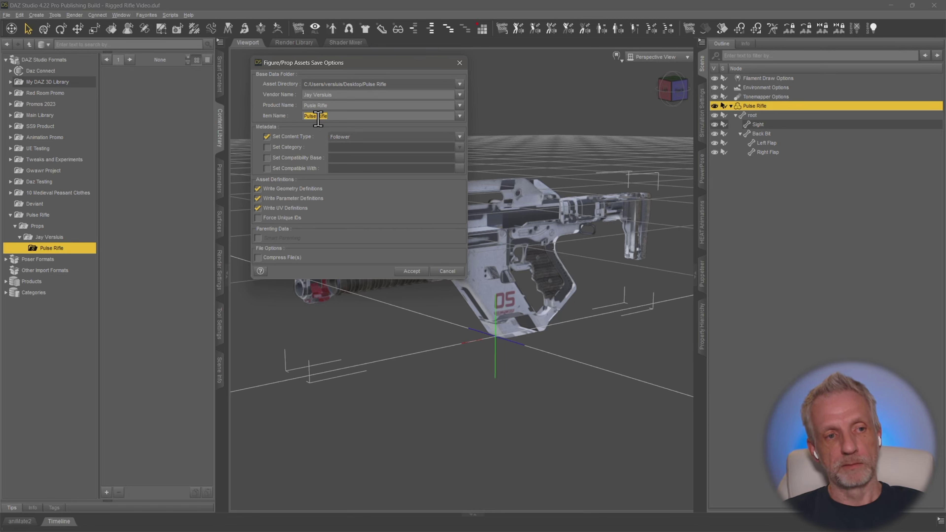
left_click(342, 105)
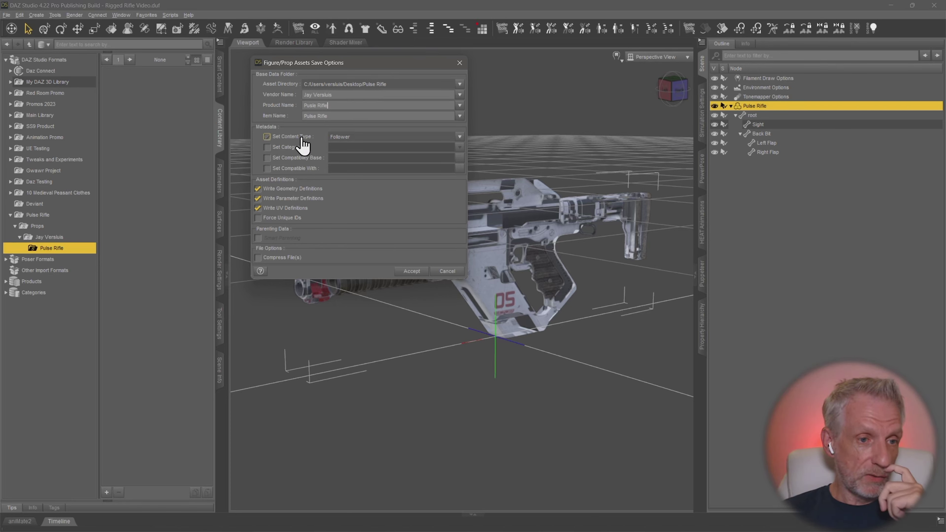
Set the asset's content type to Prop/Arms
left_click(459, 137)
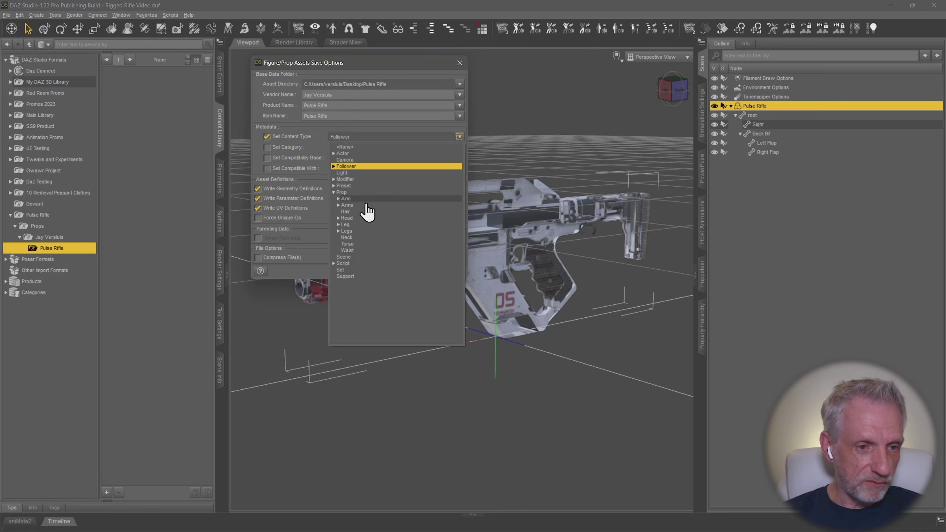
left_click(339, 205)
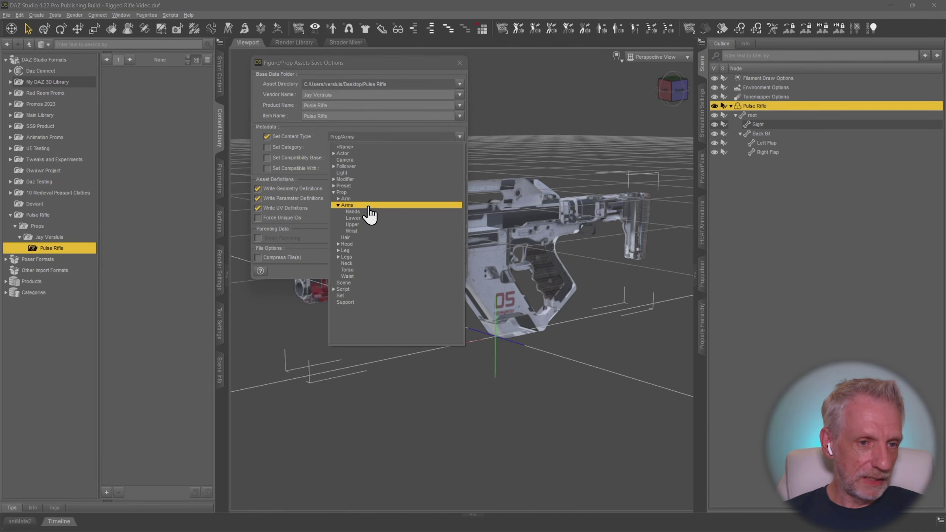
left_click(367, 205)
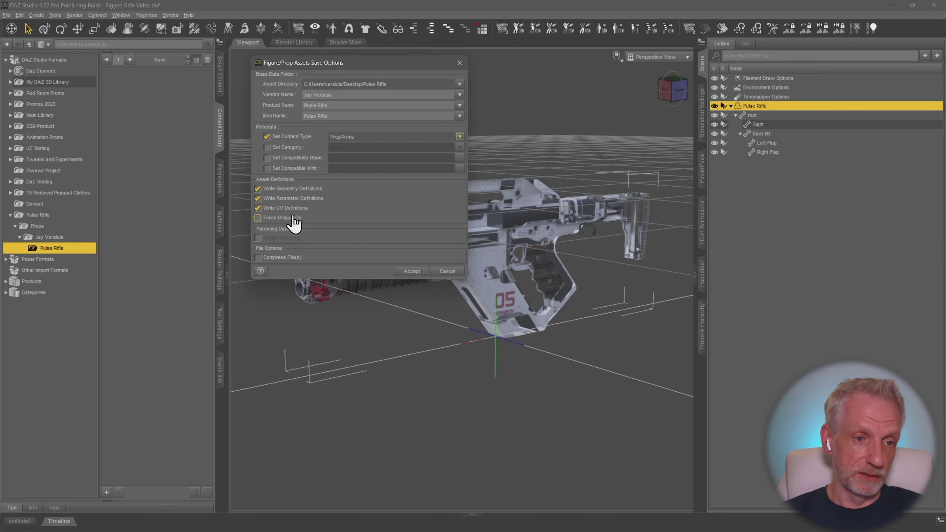
Enable the category metadata, set it to Default/Props/Weapons/Guns and accept the options to save the asset
left_click(266, 147)
left_click(460, 148)
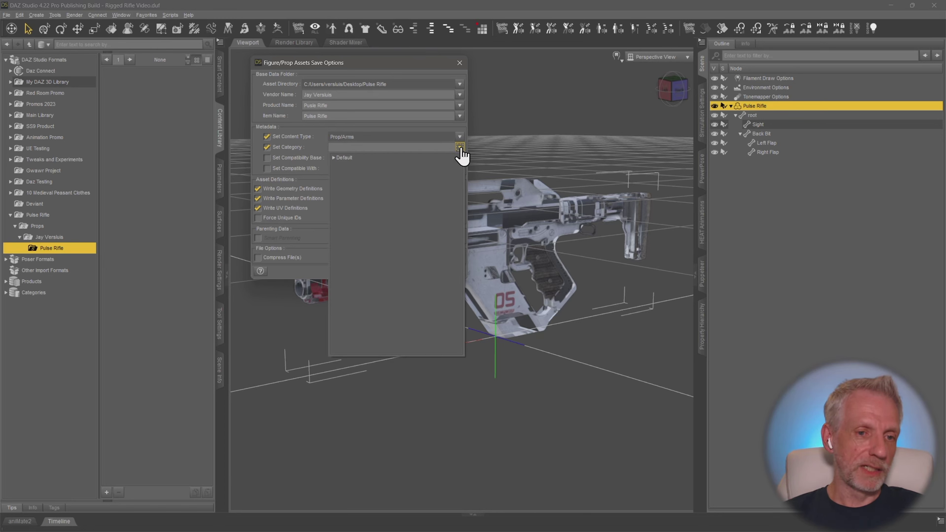
left_click(363, 175)
left_click(460, 148)
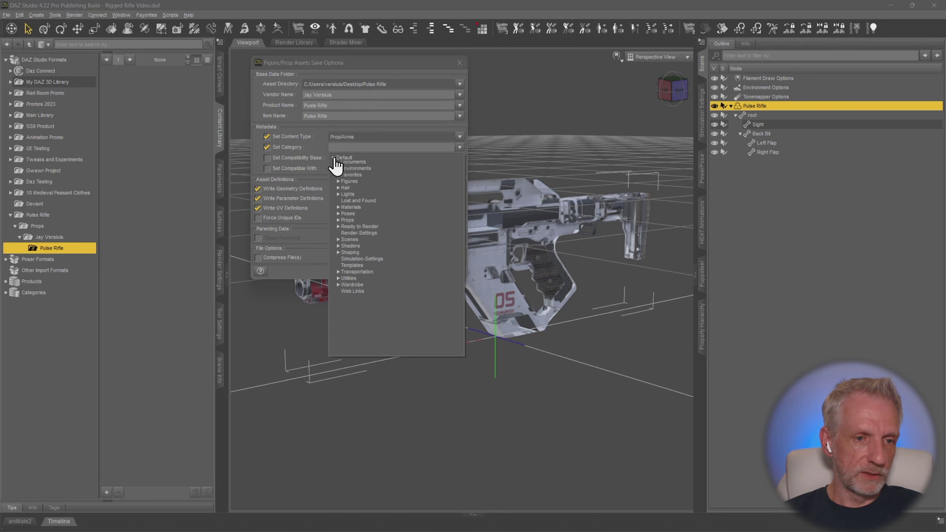
left_click(338, 248)
scroll(352, 285, "down", 5)
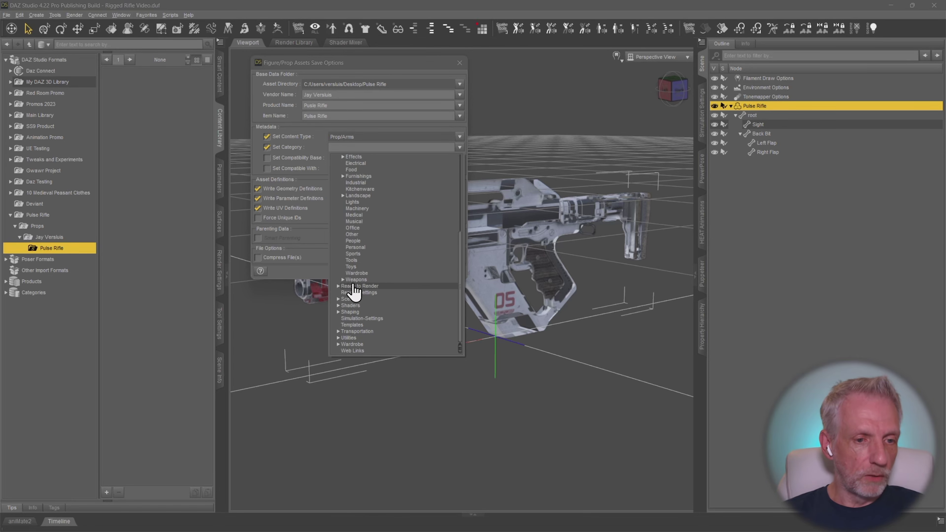
left_click(342, 280)
scroll(406, 271, "down", 2)
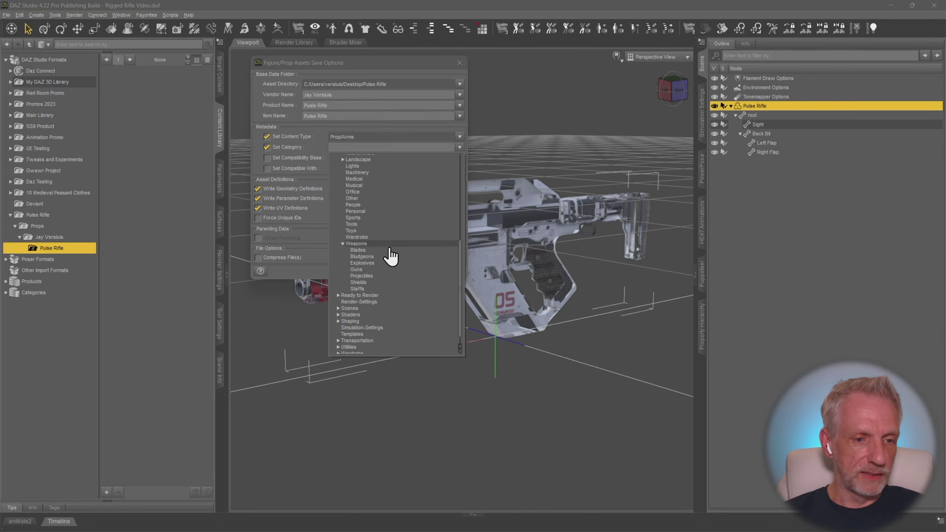
left_click(380, 271)
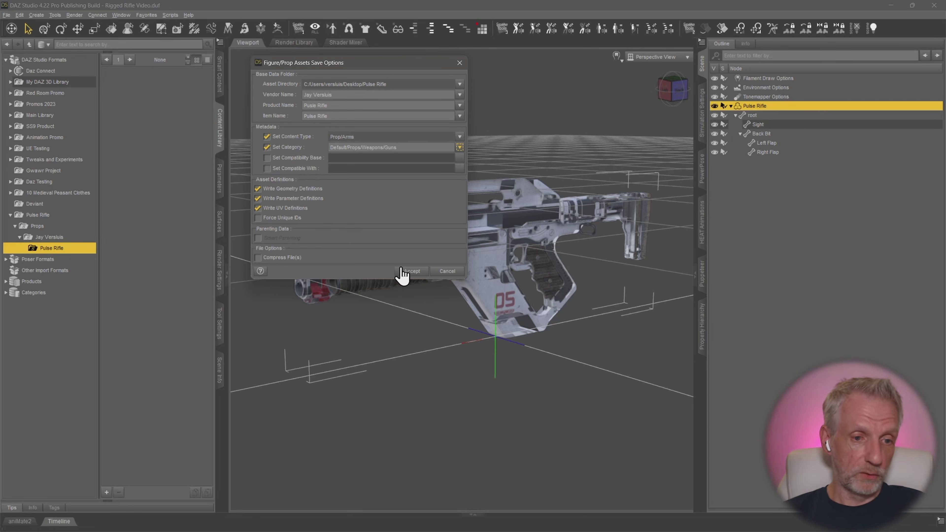
left_click(412, 272)
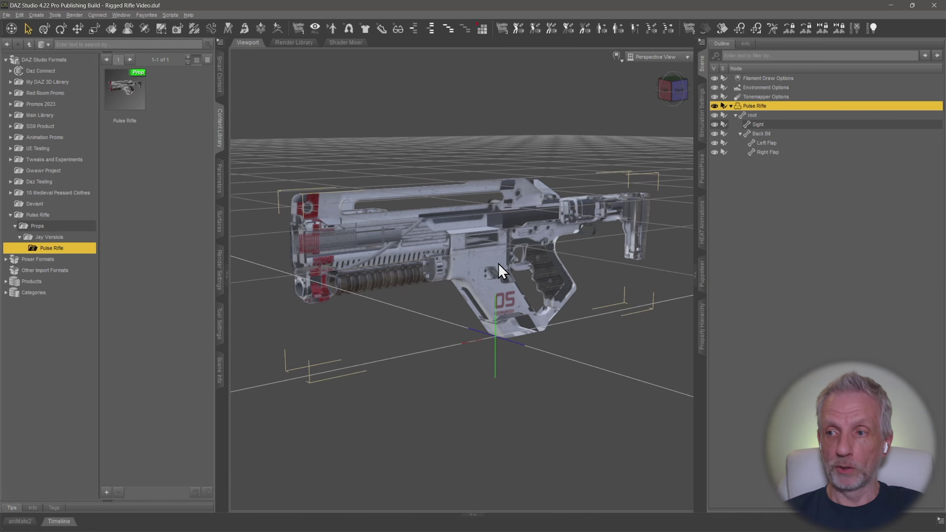
Bring up File Explorer and examine the saved asset and thumbnail files in the innermost Pulse Rifle folder
left_click_drag(945, 64, 489, 58)
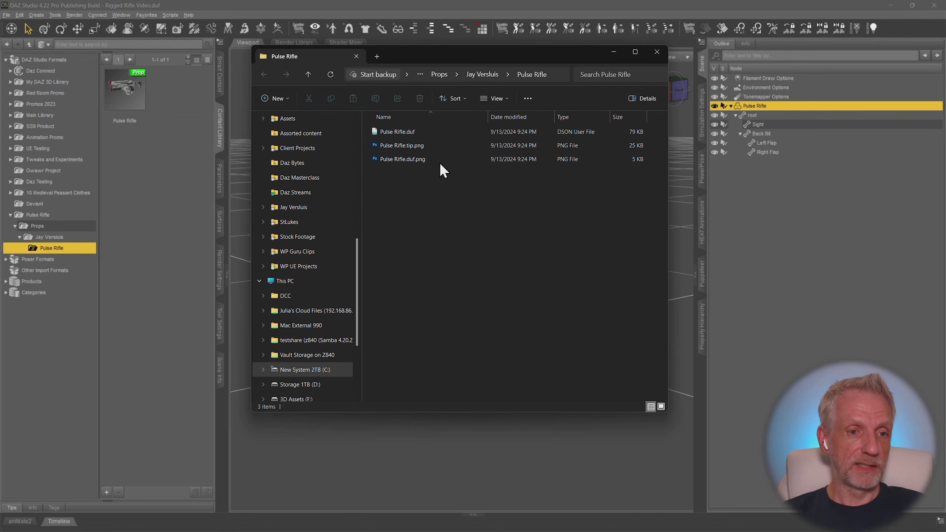
left_click(130, 106)
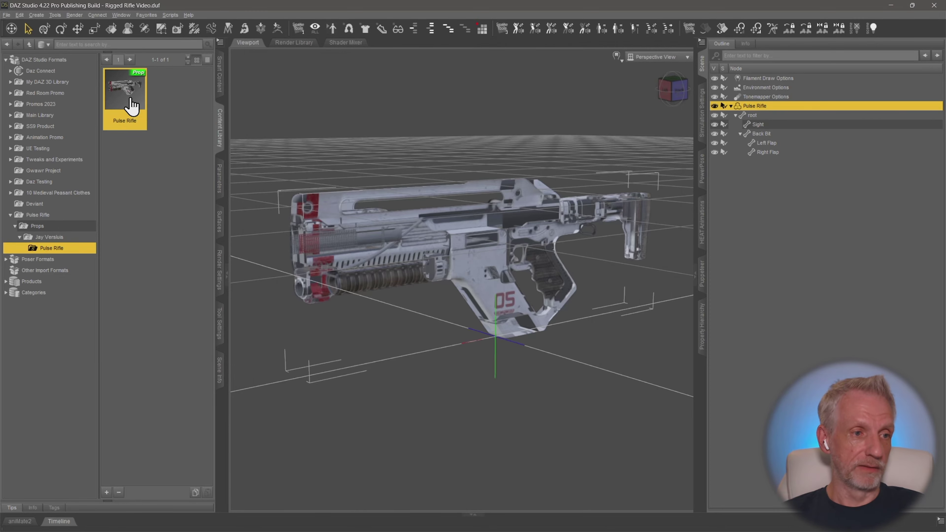
key("alt+Tab")
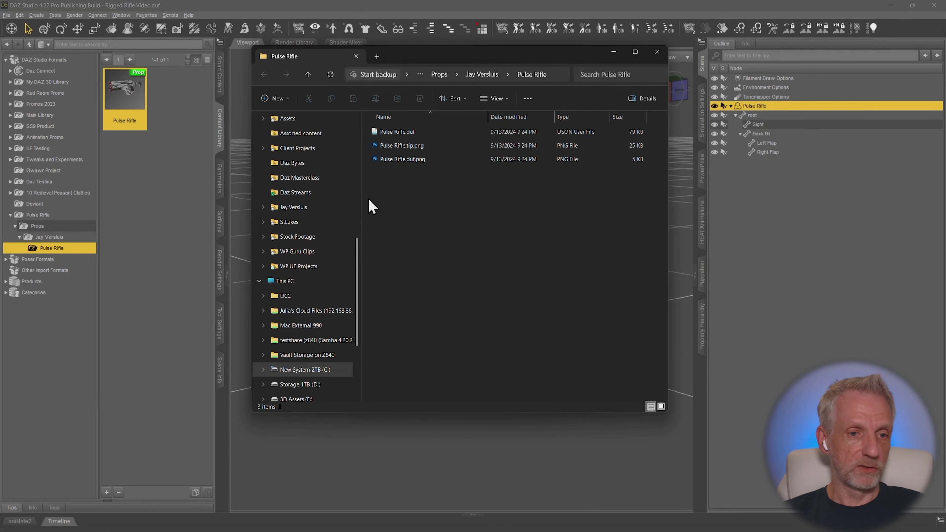
left_click(434, 160)
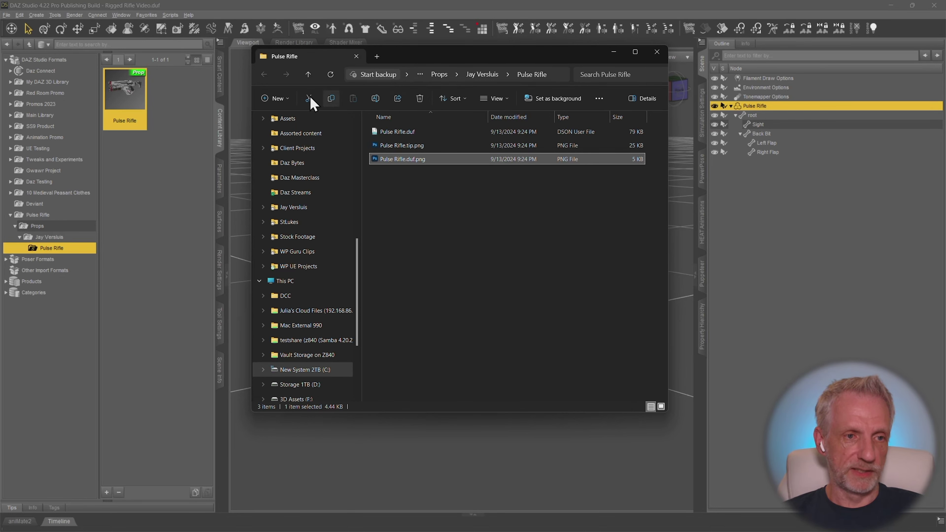
Go up to the root of the Pulse Rifle content directory and examine its data, Props and Runtime folders
left_click(305, 76)
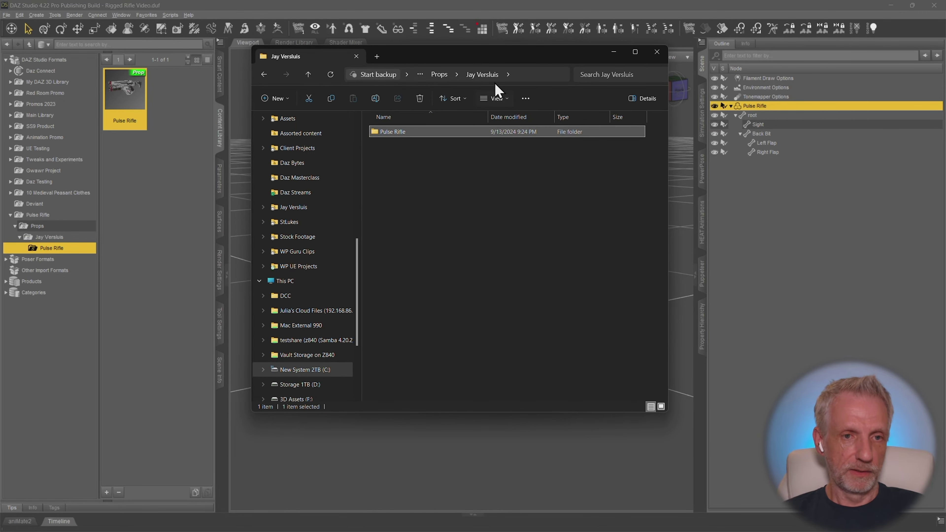
left_click(312, 75)
left_click(311, 76)
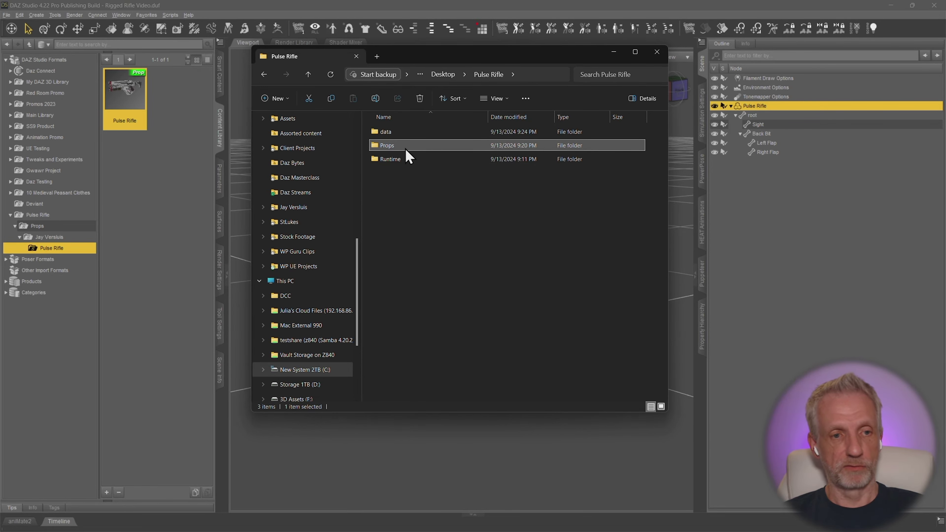
left_click(416, 135)
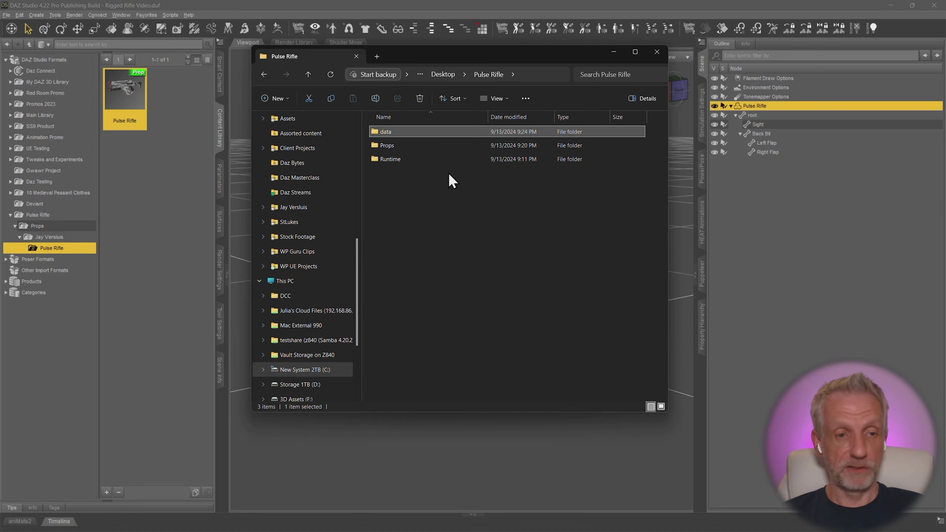
left_click(410, 161)
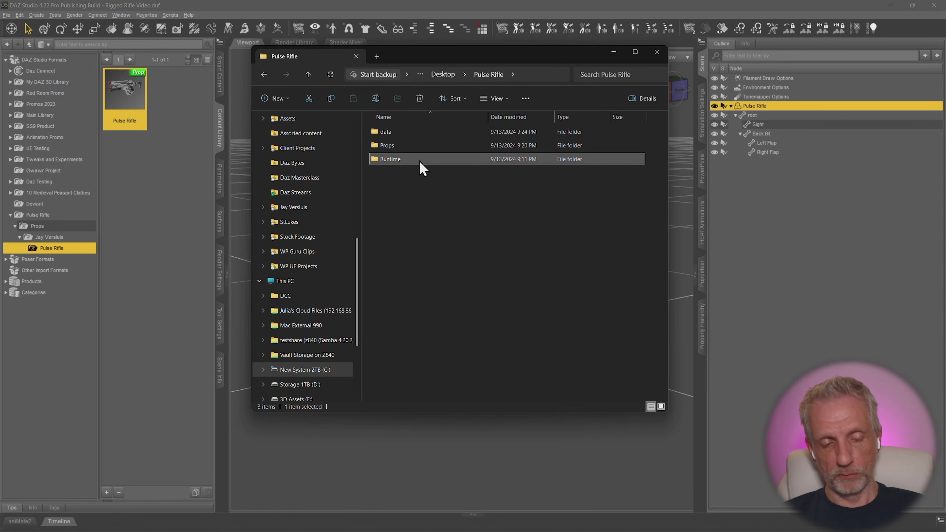
left_click(419, 148)
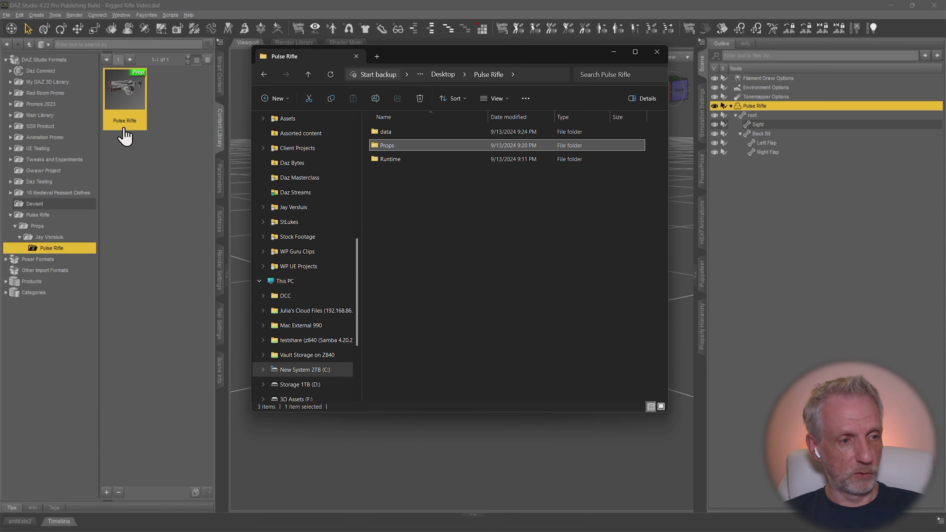
Browse the data folder through the vendor and product folders to the rifle's Morphs and examine the files in Base
double_click(397, 134)
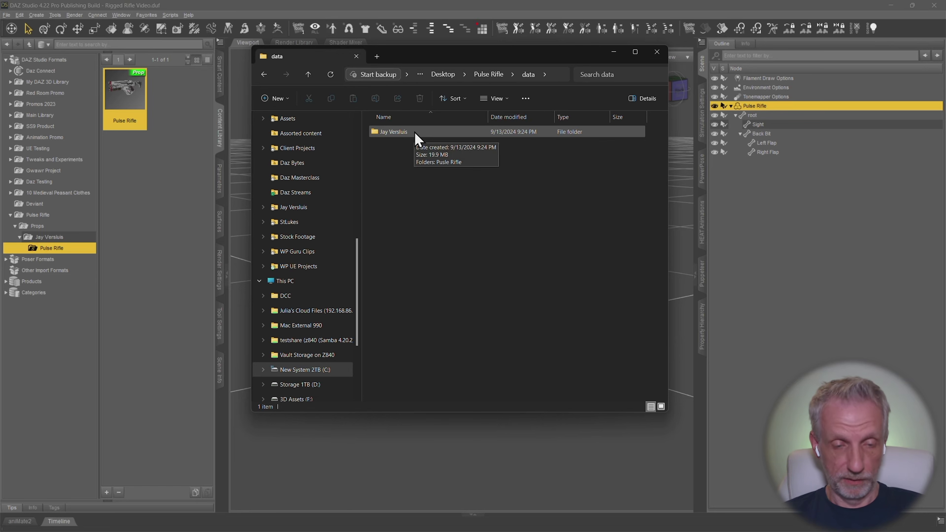
double_click(414, 132)
left_click(412, 137)
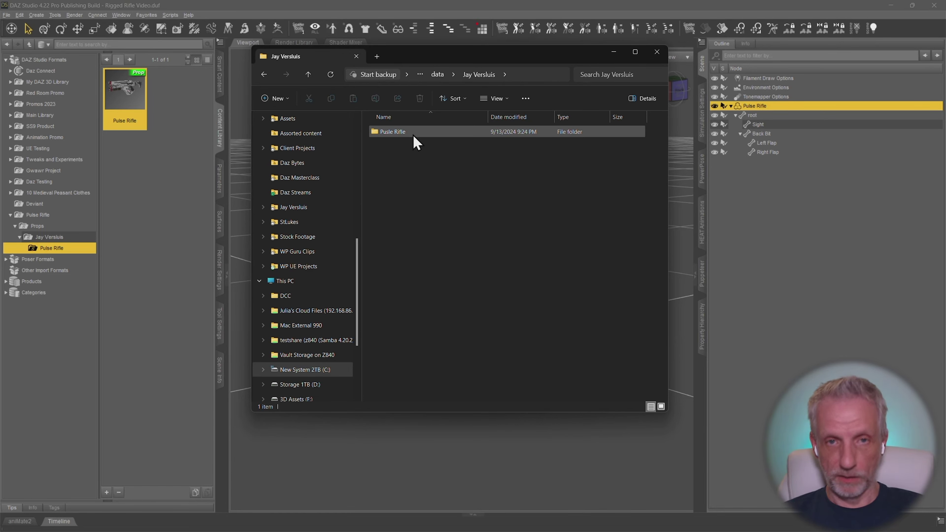
double_click(413, 134)
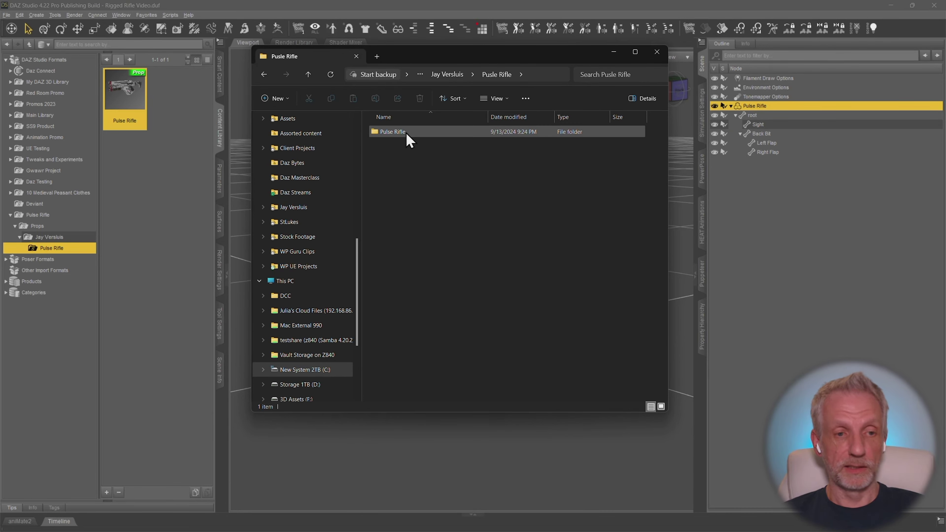
double_click(412, 135)
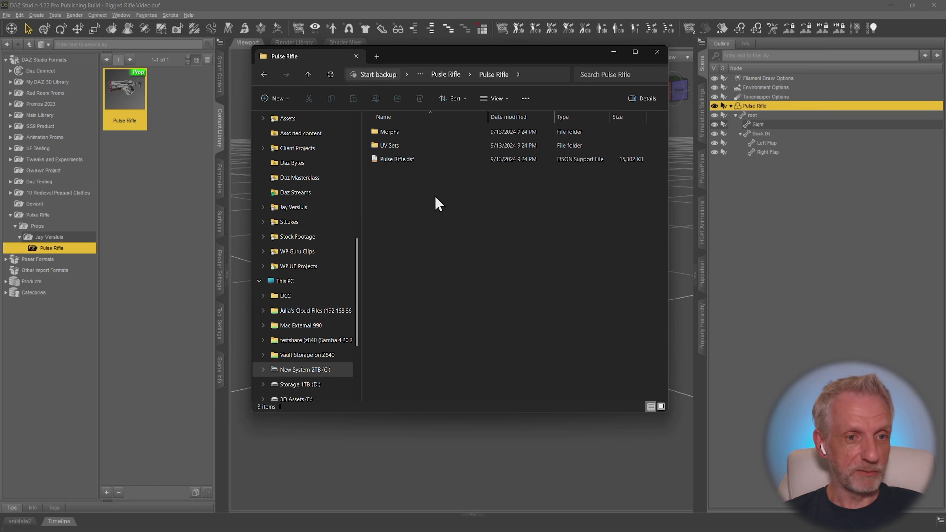
double_click(419, 138)
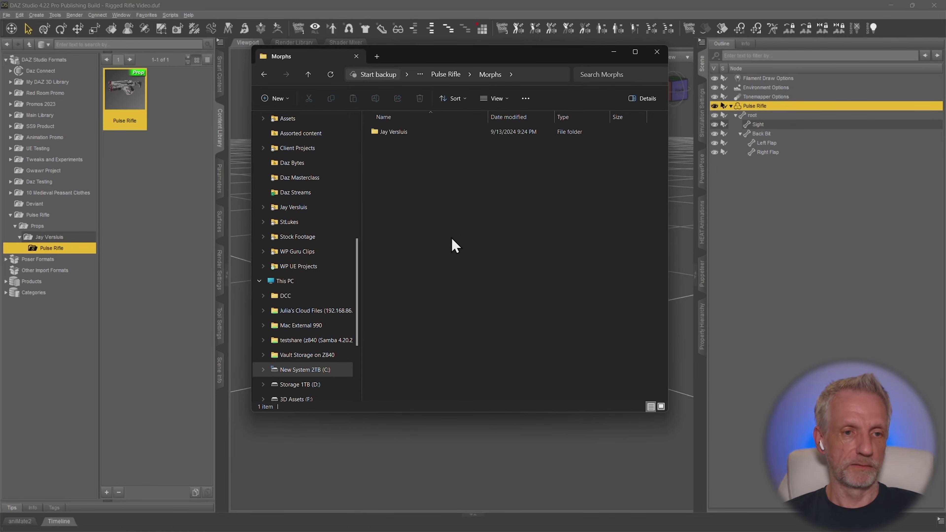
double_click(412, 134)
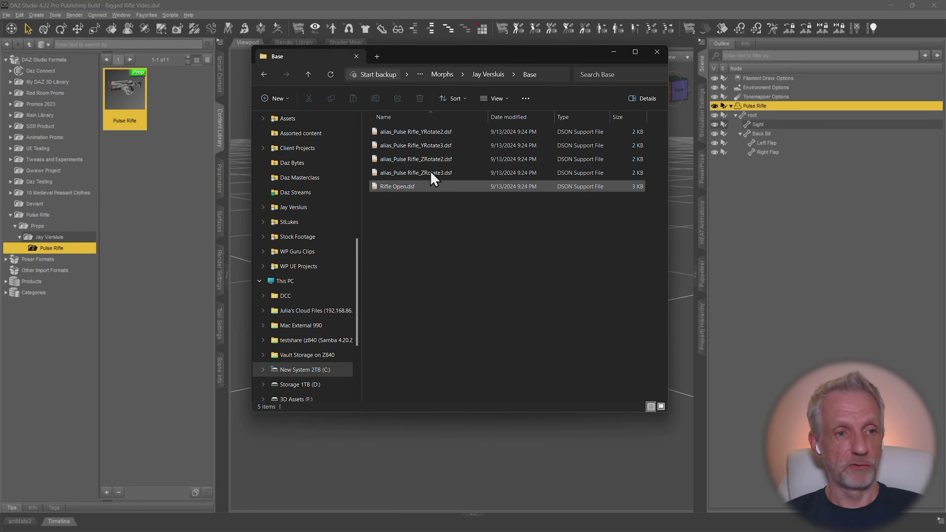
Go back up to the data folder and move the File Explorer window away to return to DAZ Studio
left_click(313, 75)
left_click(313, 75)
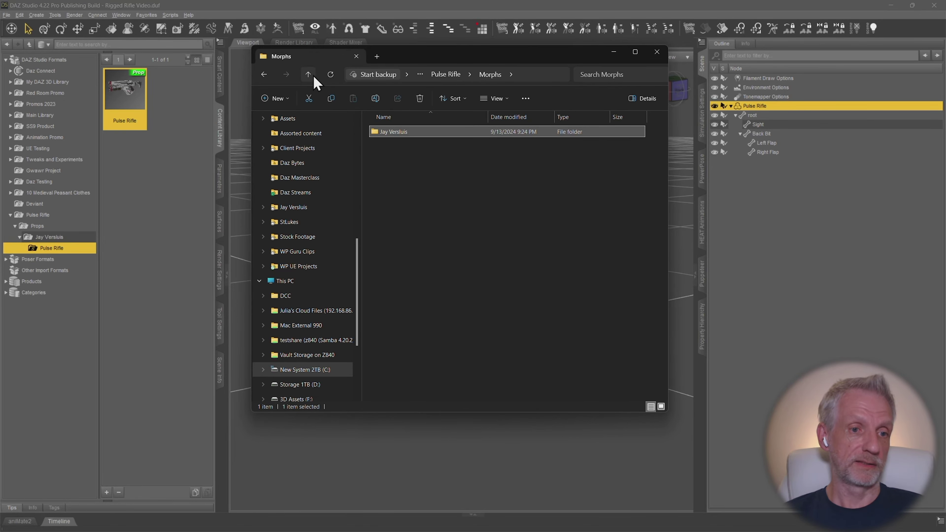
left_click(313, 76)
left_click(312, 75)
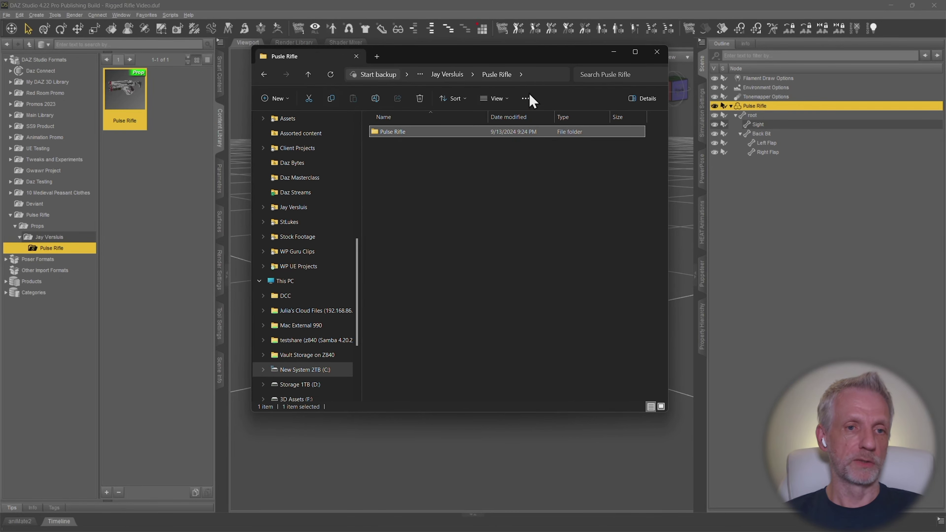
left_click(308, 75)
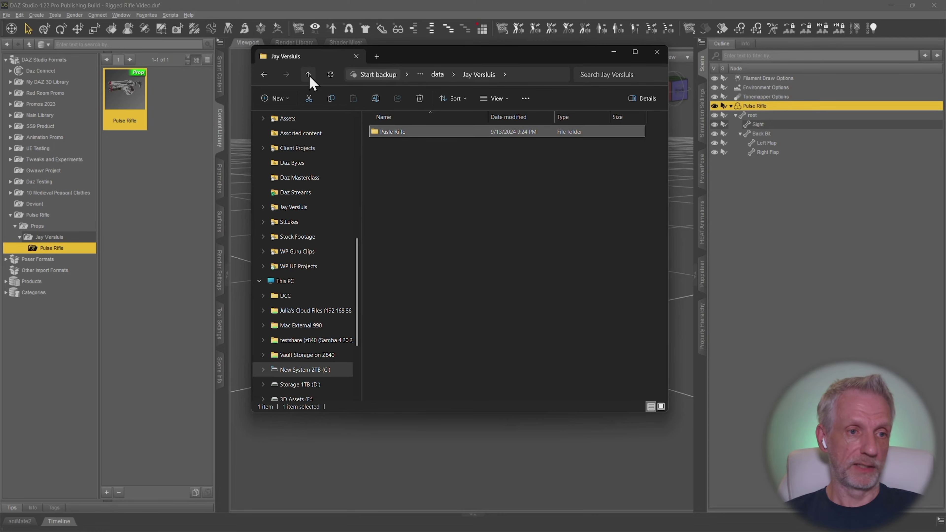
left_click(309, 76)
left_click_drag(433, 60, 945, 108)
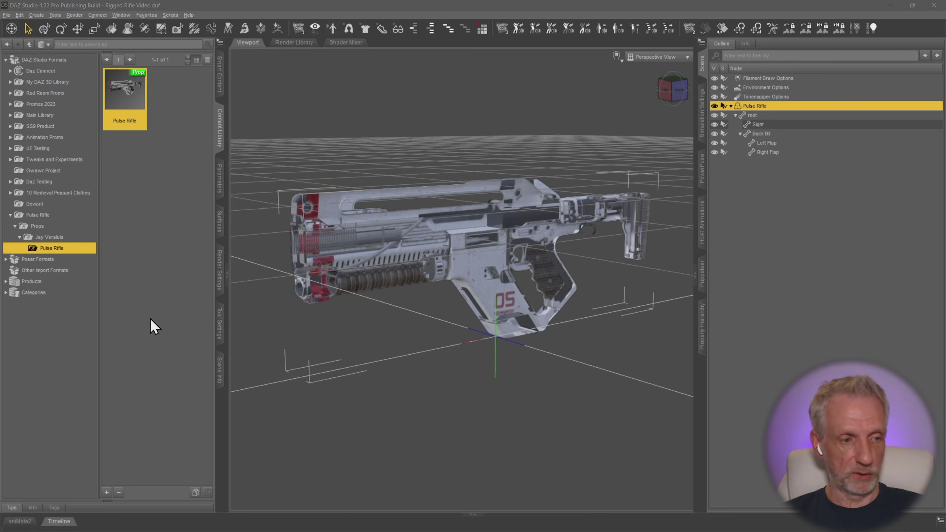
Create a sub-folder named Materials inside the innermost Pulse Rifle folder of the content library
right_click(76, 249)
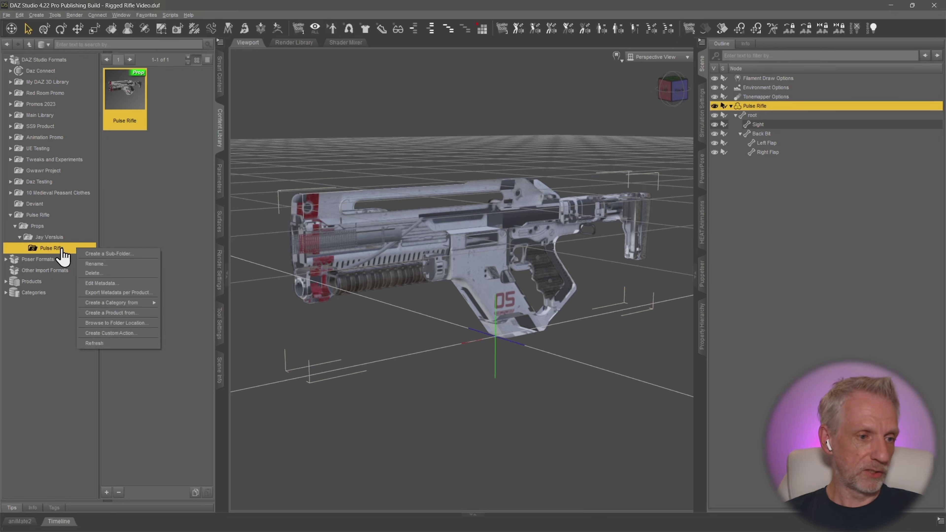
left_click(129, 254)
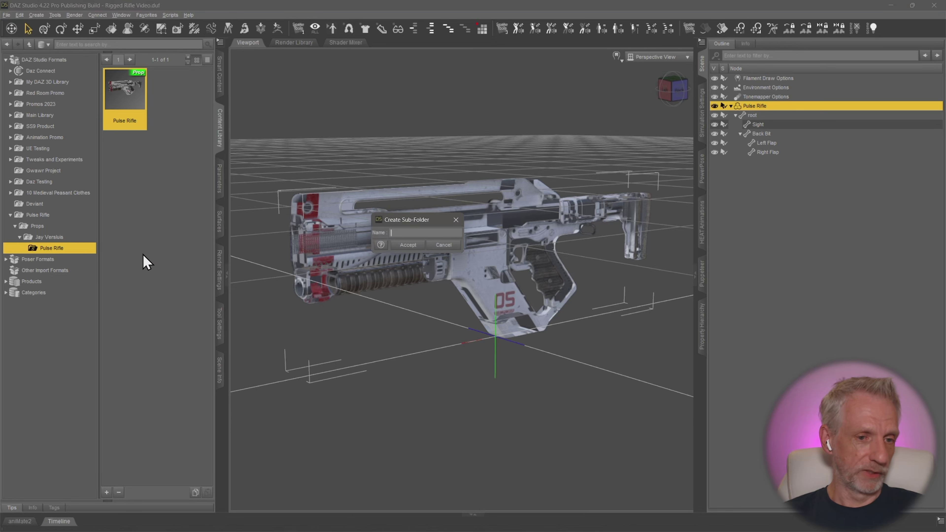
type("Material")
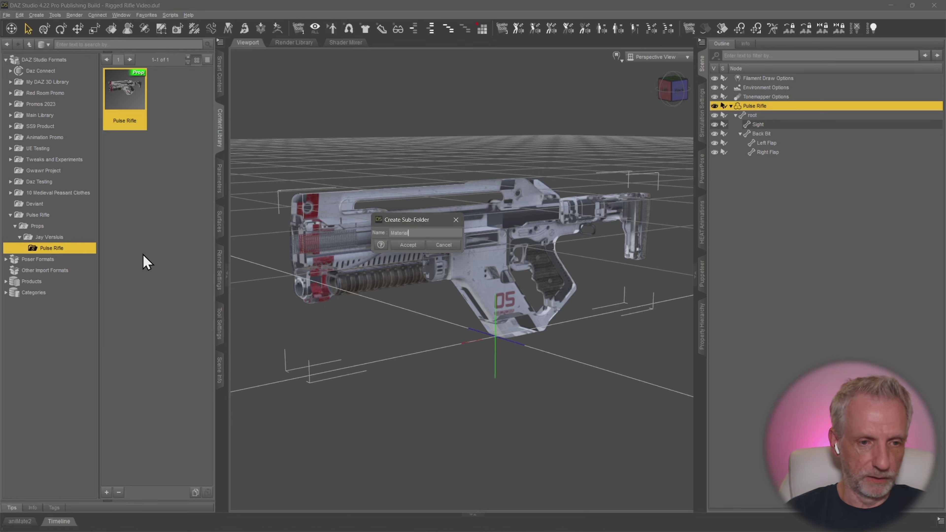
type("s")
key("Return")
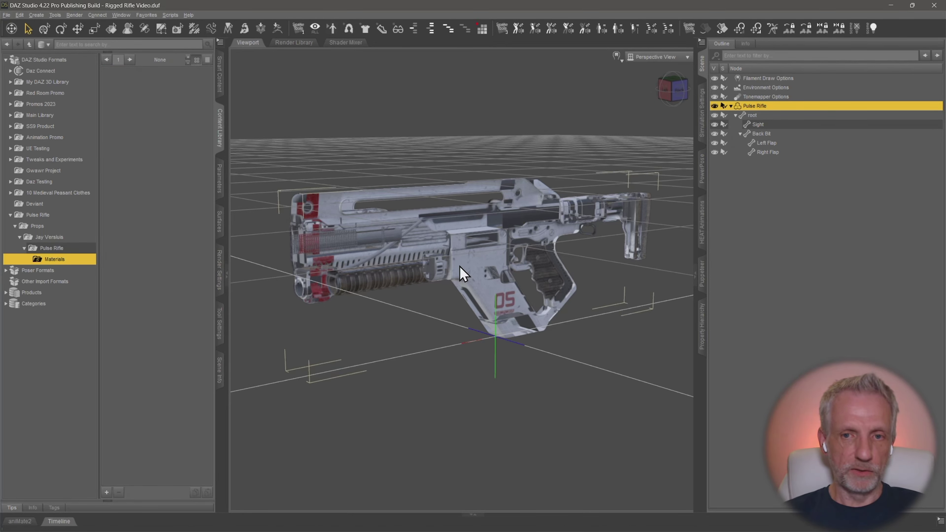
Save a Material(s) Preset named Rifle Standard in the Materials folder, including all Rifle Body surface properties
left_click(106, 493)
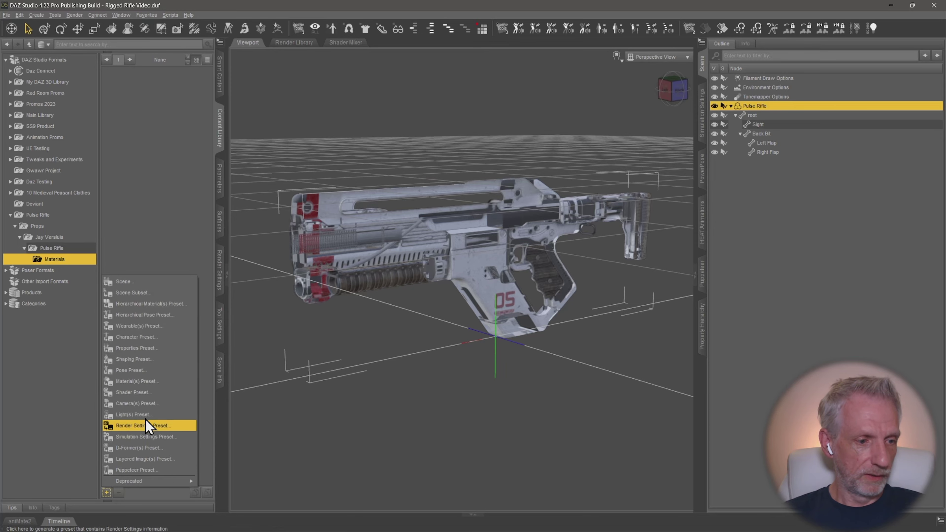
left_click(173, 382)
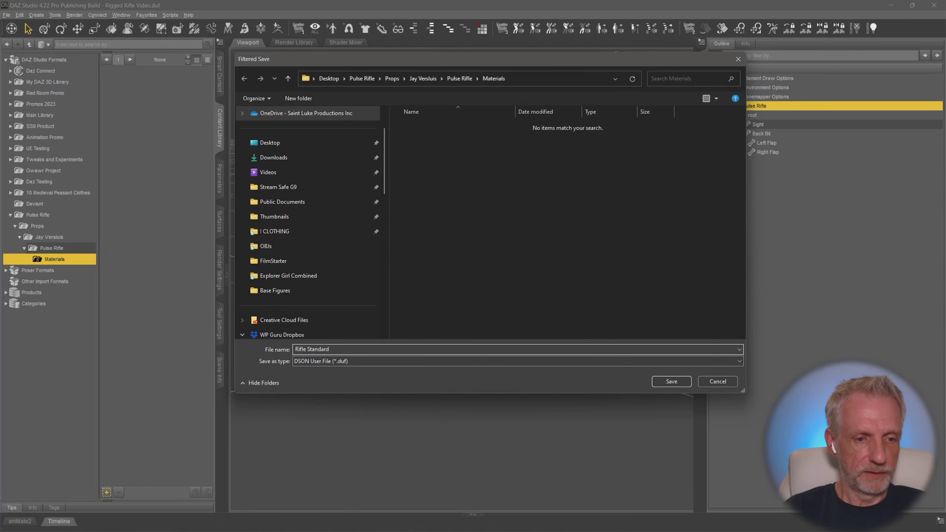
key("Return")
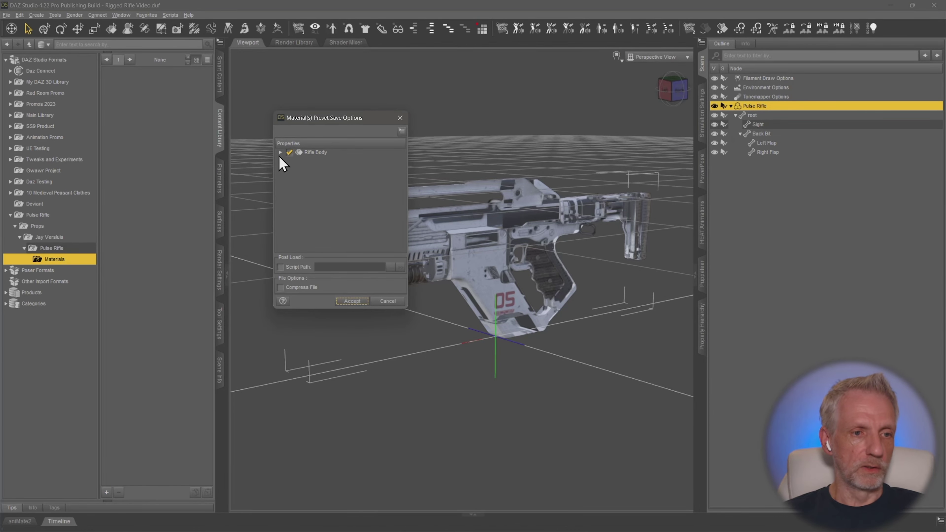
left_click(280, 153)
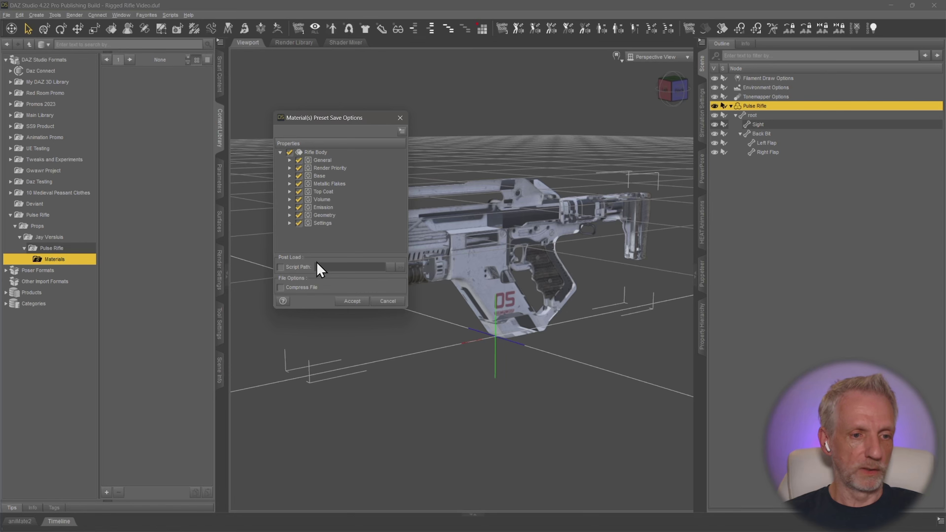
left_click(350, 301)
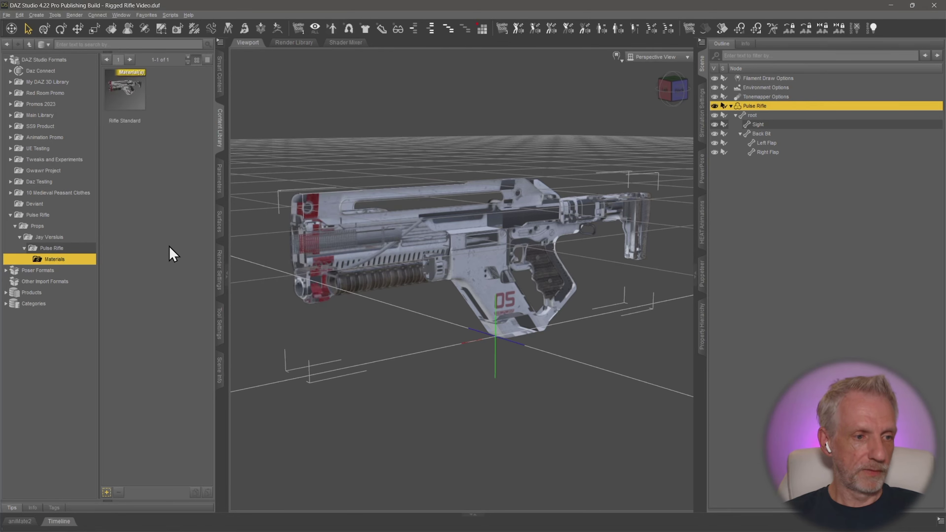
mouse_move(139, 95)
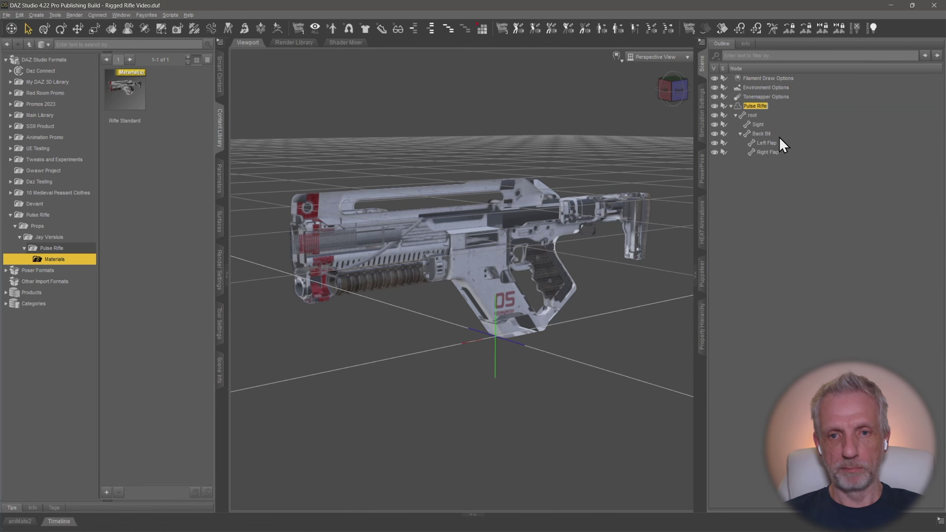
Delete the Pulse Rifle from the scene and load the saved Pulse Rifle prop back in from its content folder
key("Delete")
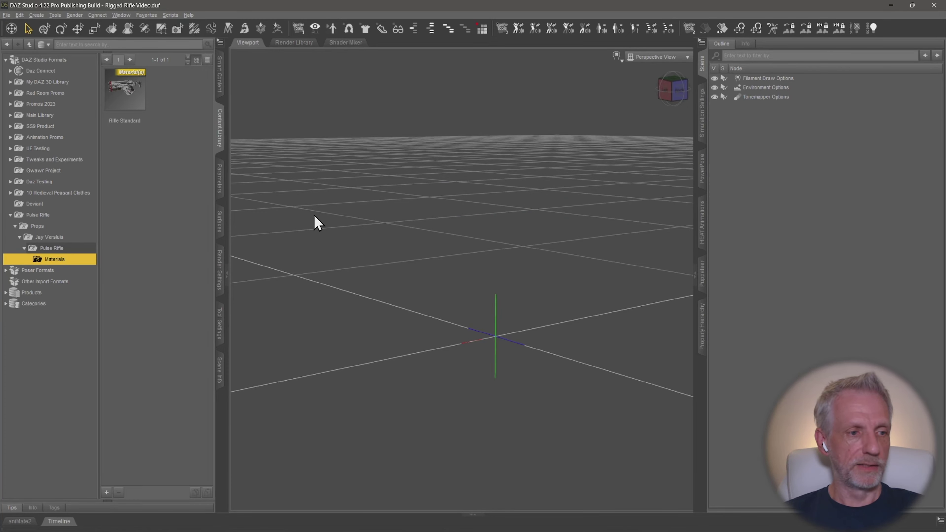
left_click(7, 15)
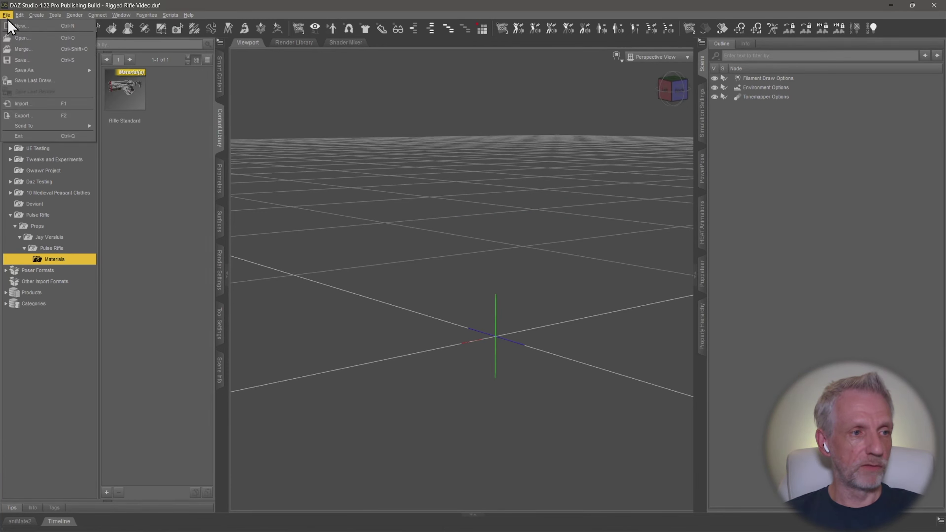
left_click(170, 188)
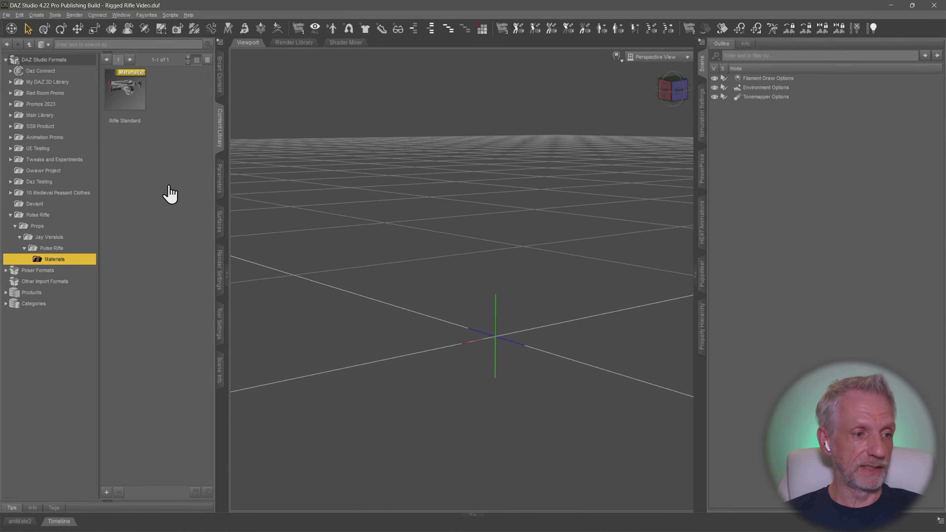
left_click(61, 247)
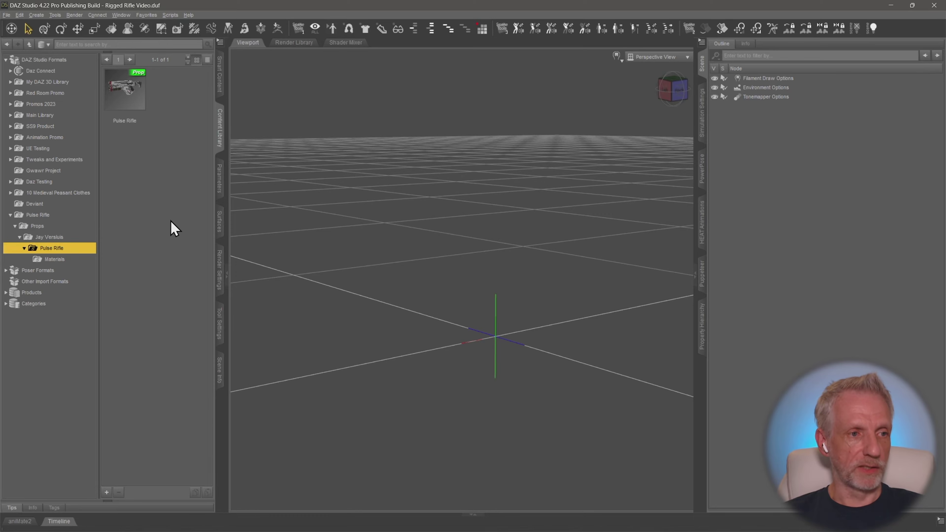
double_click(131, 96)
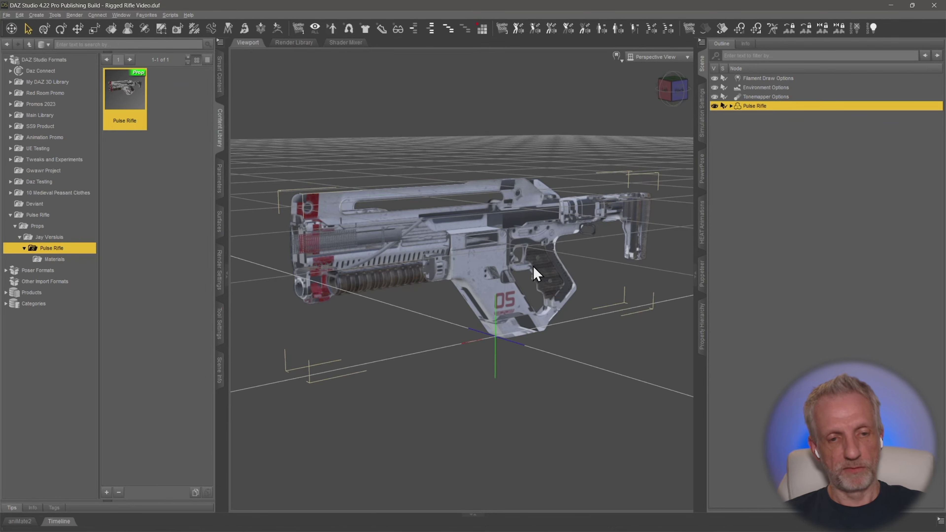
Test the Back Bit Rotate, Left Flap and Right Flap adjustments on the reloaded rifle
left_click_drag(500, 268, 502, 280, "alt")
left_click(702, 63)
mouse_move(566, 179)
left_mouse_down("ctrl+alt")
mouse_move(570, 231)
mouse_move(562, 177)
left_mouse_up("ctrl+alt")
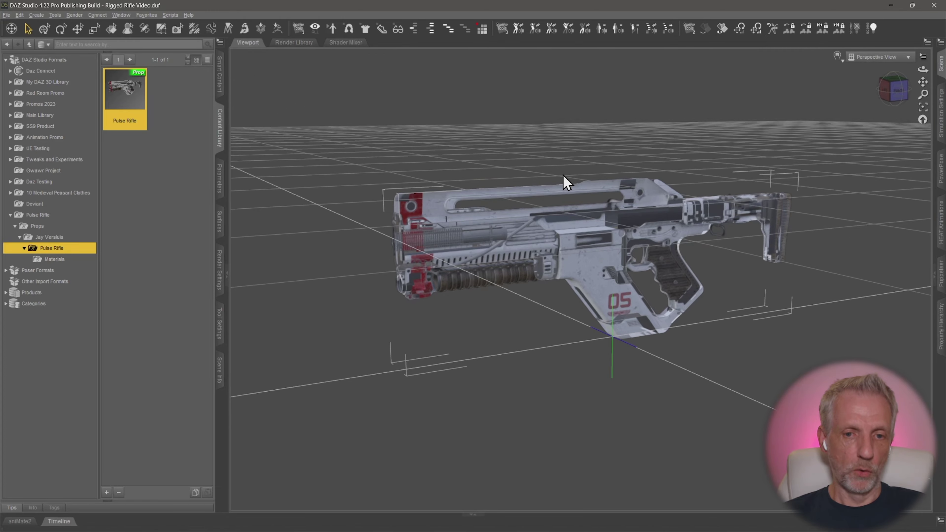
scroll(562, 177, "up", 3)
right_click_drag(293, 173, 295, 191, "ctrl+alt")
left_click(219, 186)
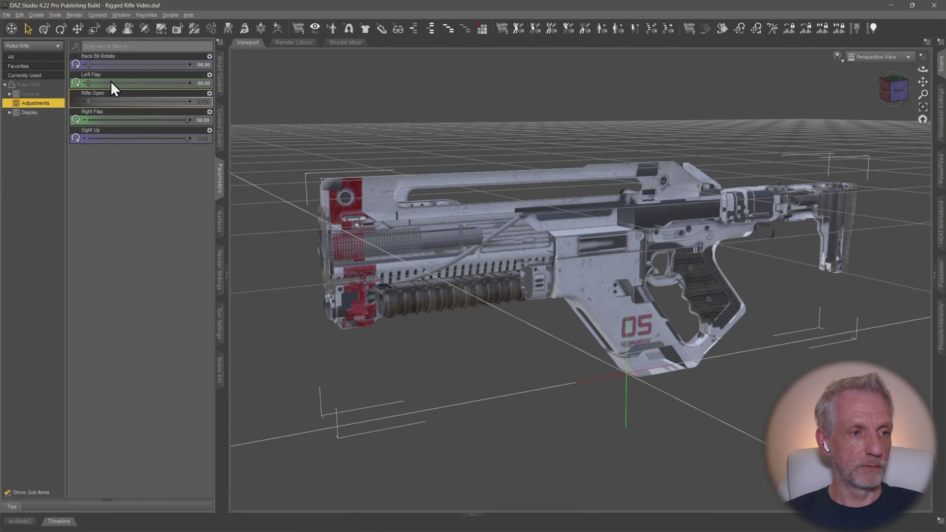
left_click_drag(93, 64, 264, 72)
left_click_drag(191, 73, 11, 96)
left_click_drag(91, 120, 35, 147)
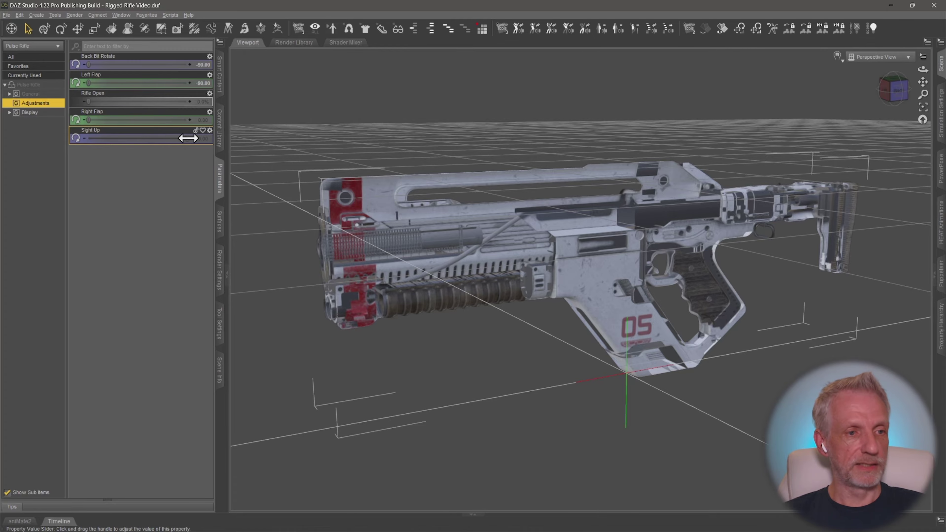
Examine the rifle from behind in the Filament draw style and return to the textured viewport display
middle_click_drag(373, 224, 744, 205)
left_click(838, 60)
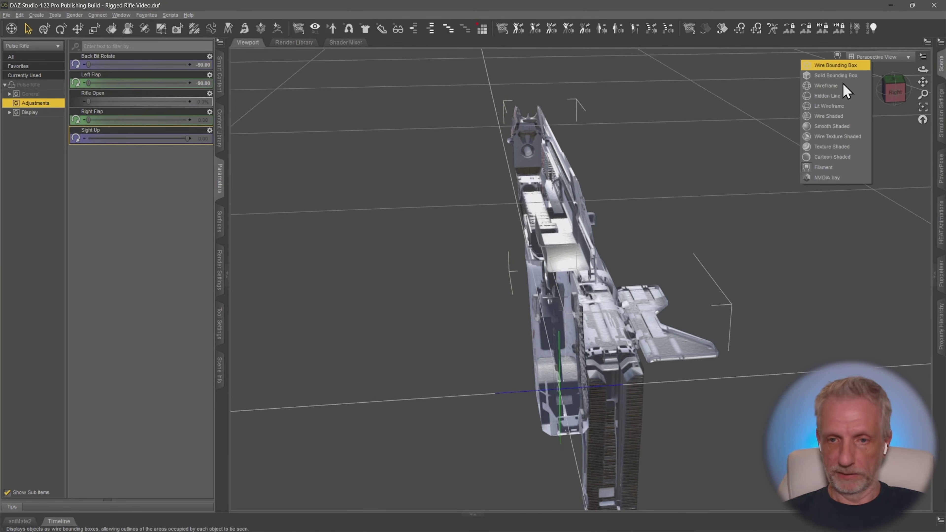
left_click(850, 167)
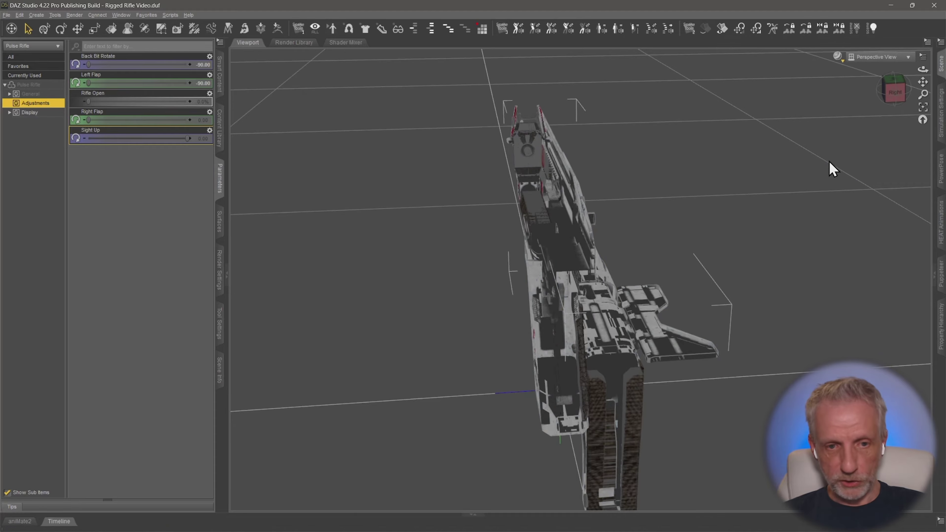
scroll(703, 204, "up", 6)
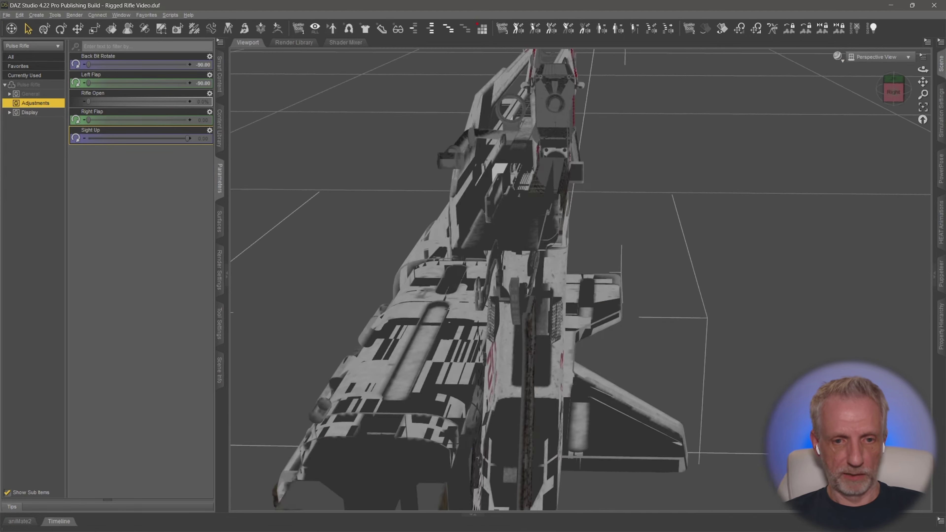
middle_click_drag(699, 205, 740, 141)
scroll(699, 204, "down", 4)
scroll(614, 198, "up", 4)
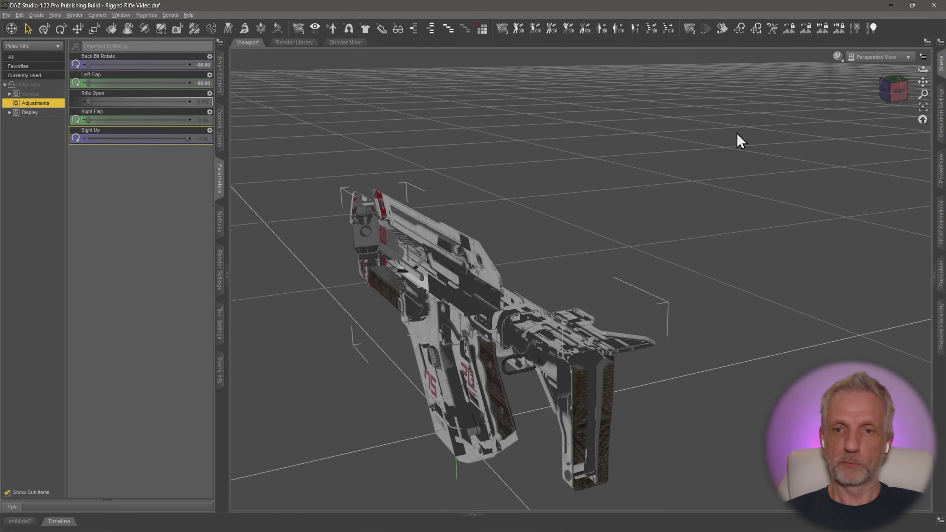
left_click(838, 55)
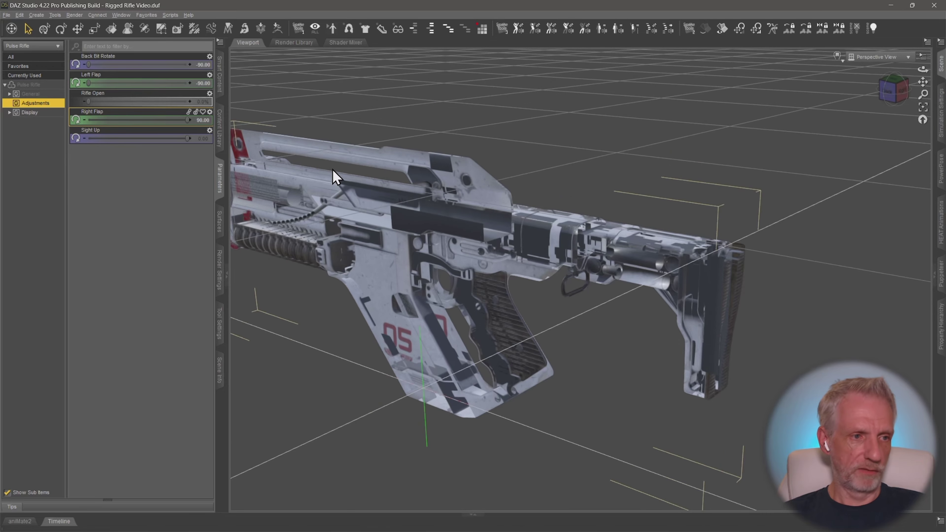
Test the Rifle Open adjustment and examine the rifle from the rear and the front
left_click_drag(90, 101, 35, 107)
left_click_drag(893, 89, 856, 79)
left_click_drag(465, 223, 580, 220, "ctrl+alt")
scroll(559, 221, "down", 3)
left_click_drag(414, 221, 583, 176, "ctrl+alt")
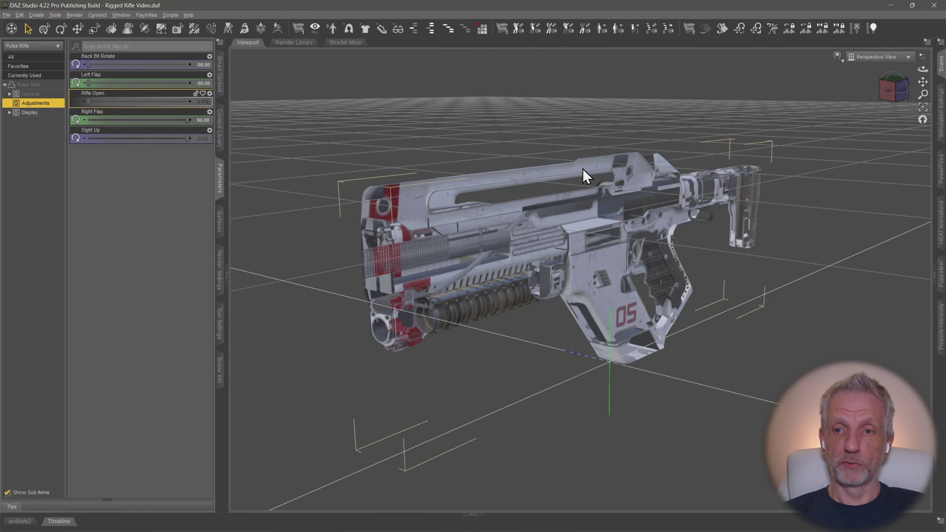
Remove the opacity map from the Rifle Body surface's Cutout Opacity and set the opacity to its maximum
left_click(941, 68)
left_click(440, 201, "ctrl")
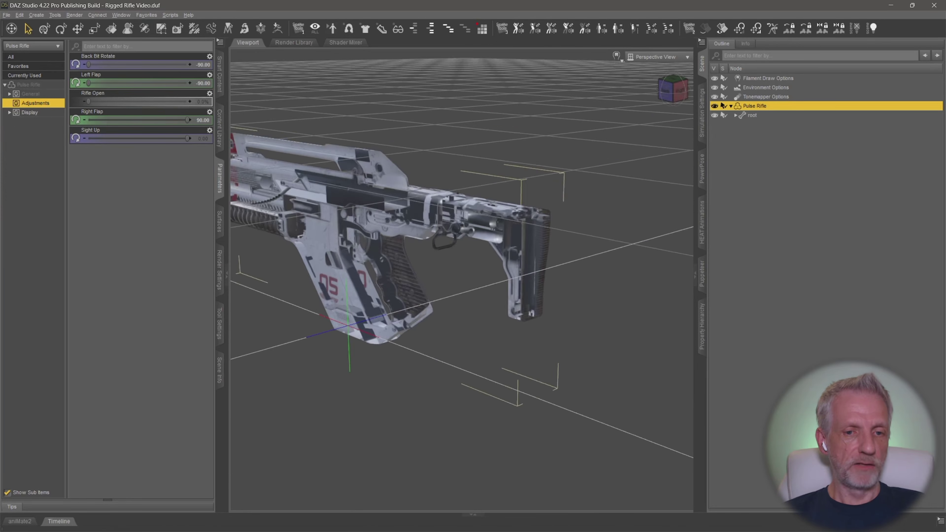
left_click_drag(391, 231, 533, 239, "ctrl+alt")
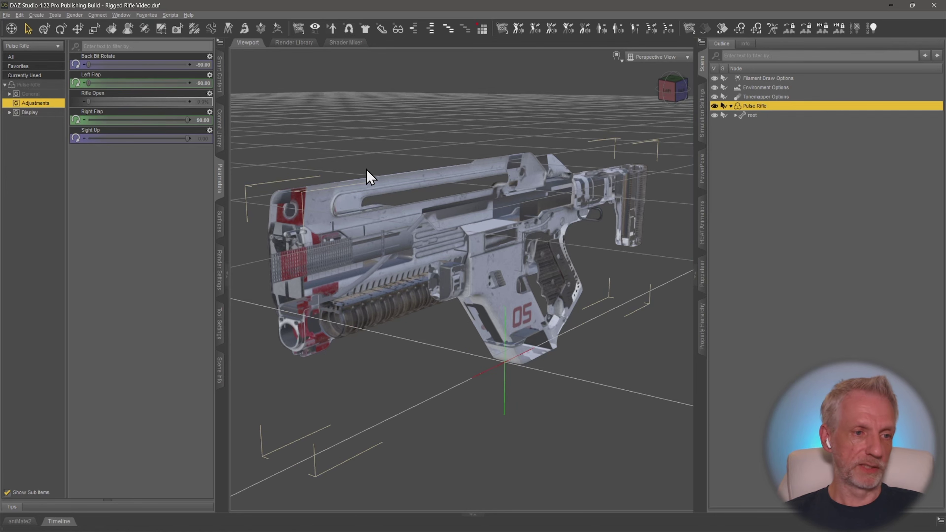
left_click(218, 226)
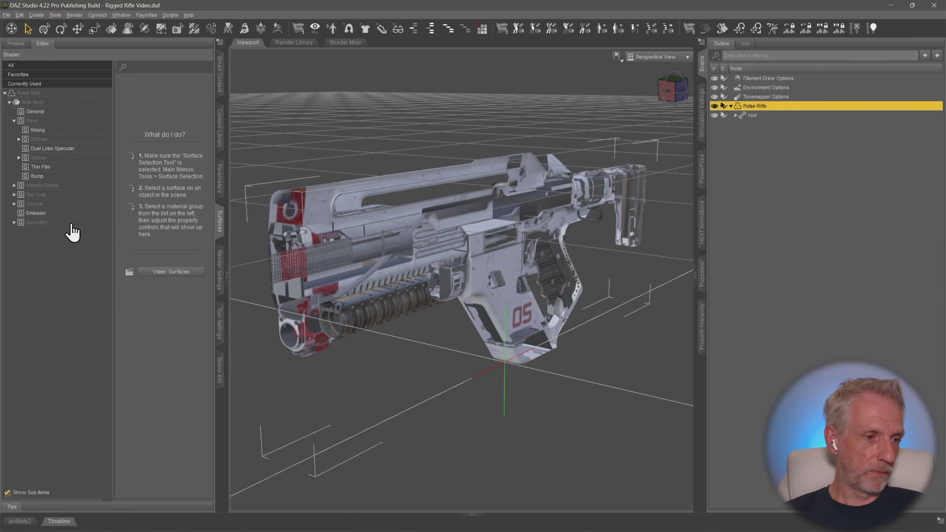
left_click(64, 223)
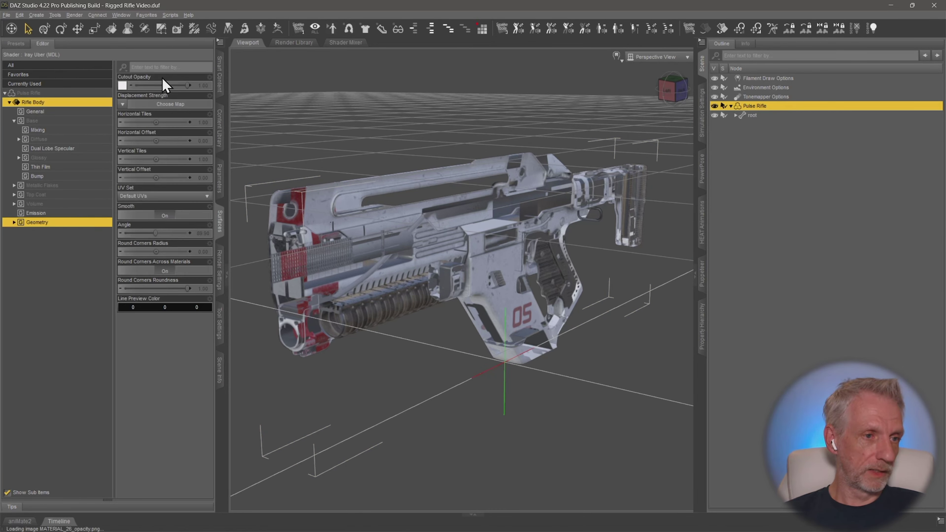
right_click(212, 87)
left_click(123, 85)
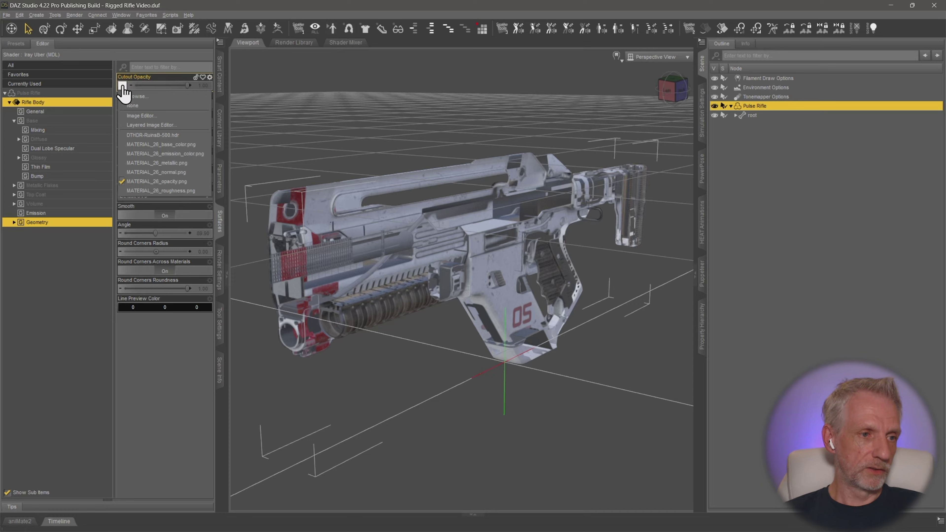
left_click(147, 106)
left_click_drag(186, 85, 249, 85)
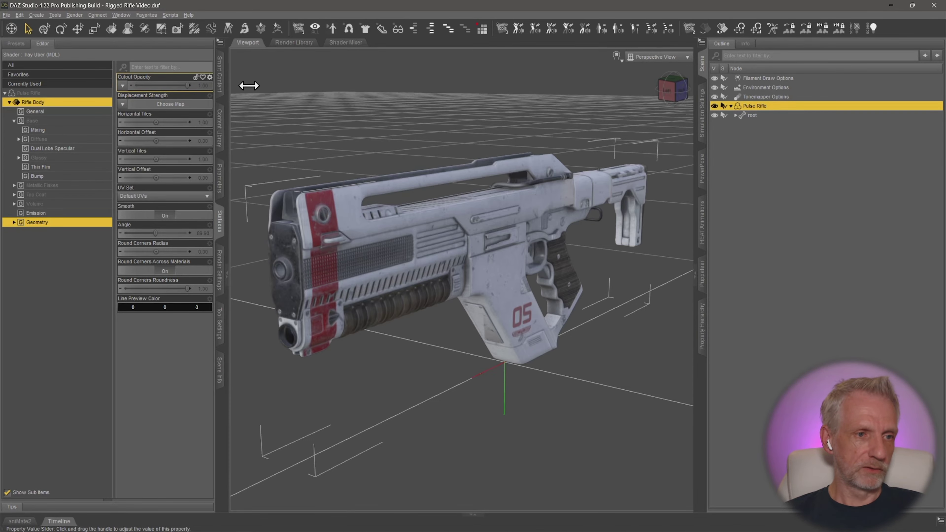
middle_click_drag(373, 163, 469, 177)
scroll(490, 186, "down", 3)
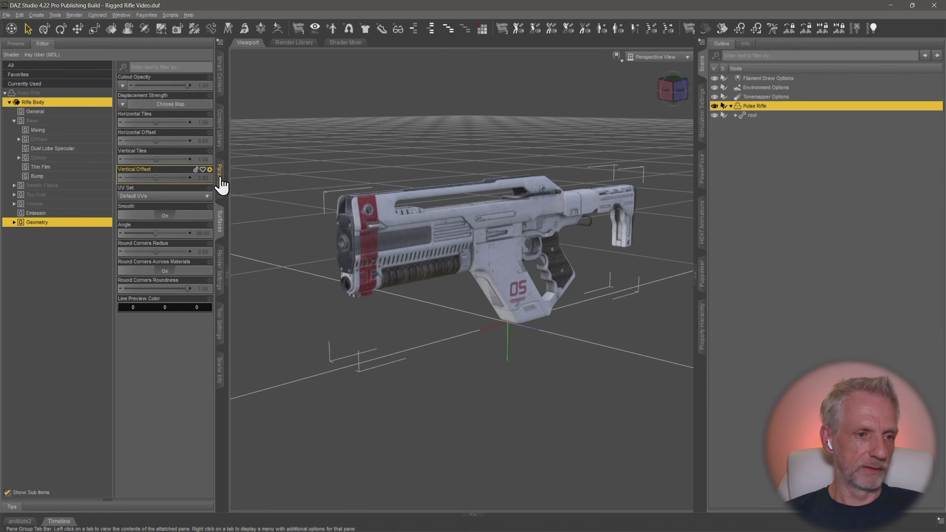
Save the rifle's current surface settings as a material preset named "Rifle no transparency" in the Pulse Rifle Materials folder
left_click(219, 130)
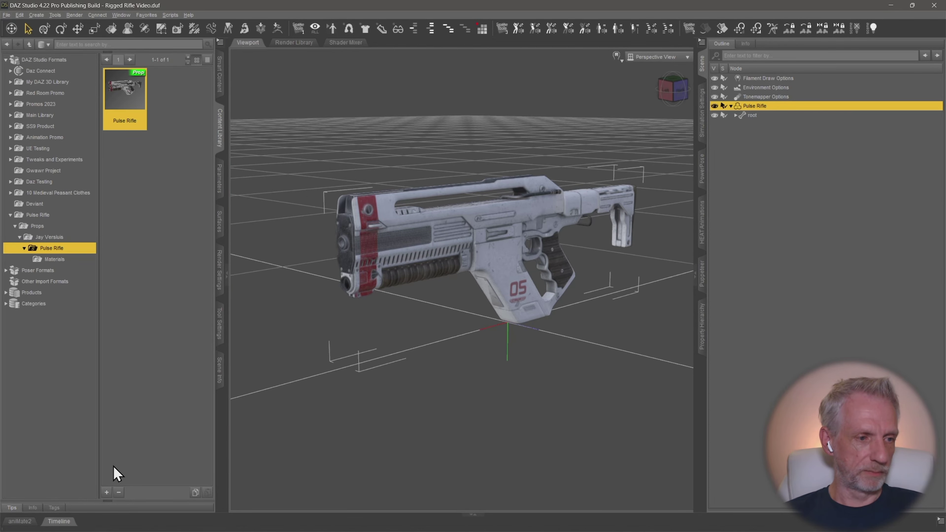
left_click(67, 259)
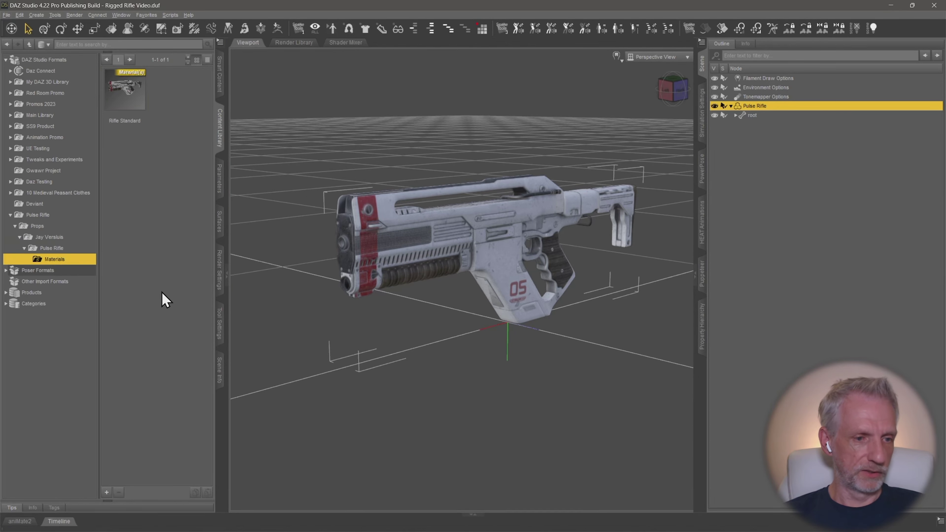
left_click(106, 491)
left_click(158, 388)
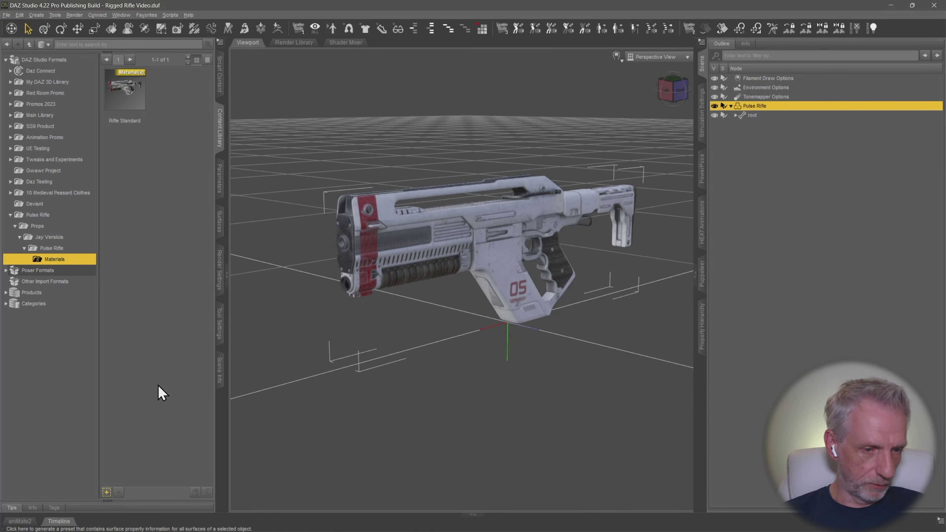
type("Rifle no transparency")
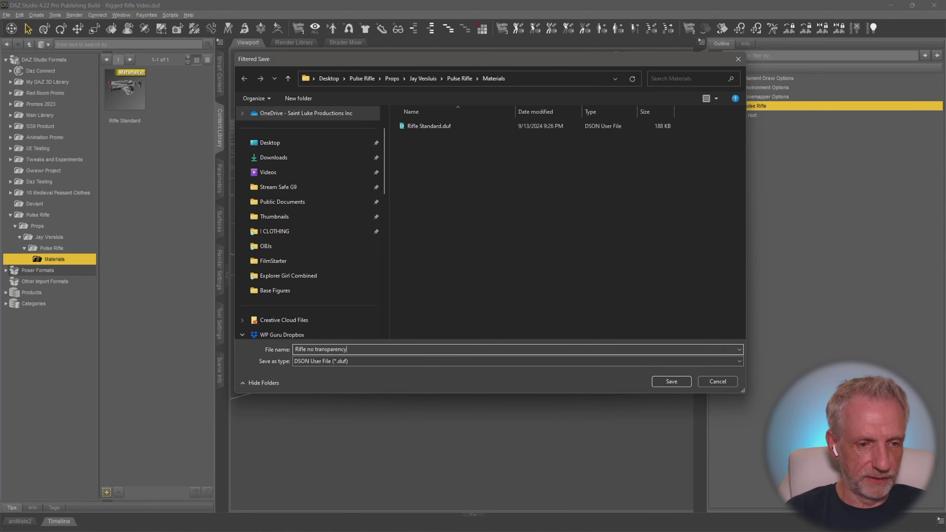
key("Return")
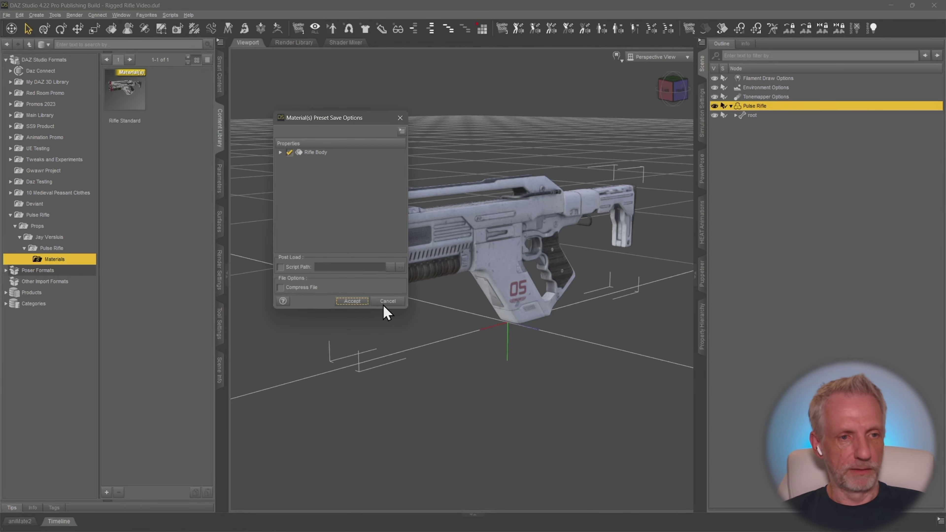
key("Return")
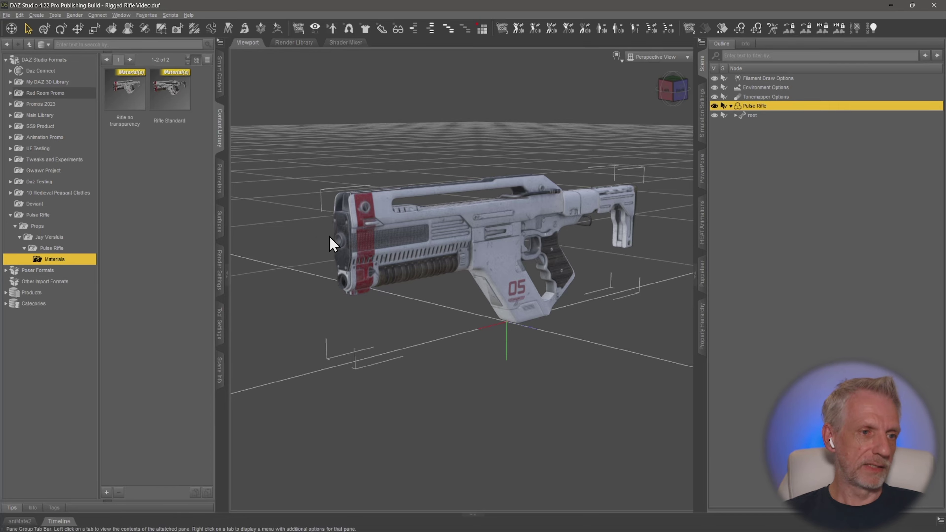
Collapse the scene pane to enlarge the viewport and test the Rifle Open adjustment while viewing the rifle's side
left_click_drag(332, 244, 470, 212, "alt")
left_click(219, 180)
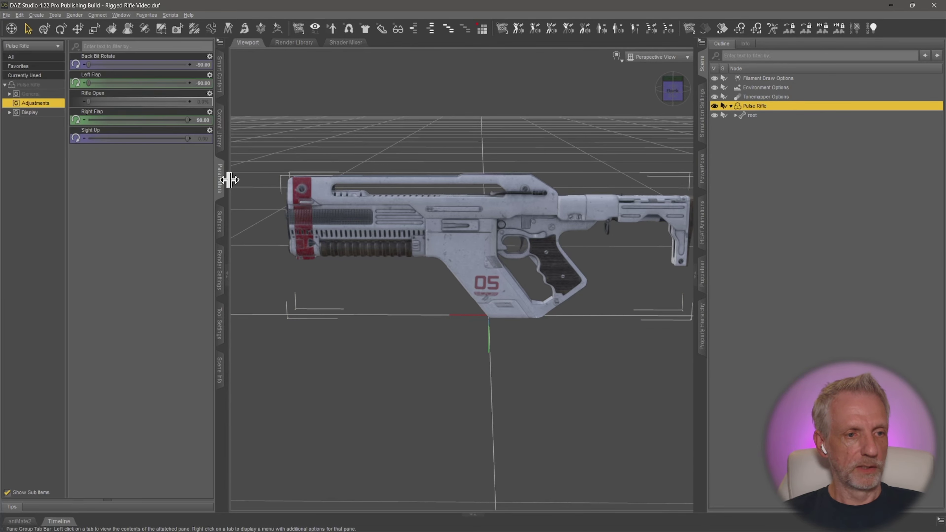
left_click(699, 72)
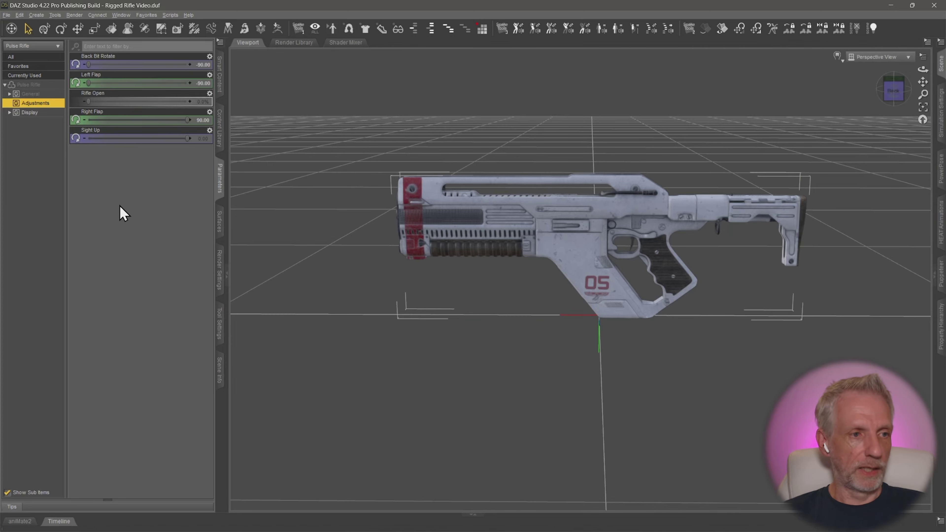
left_click_drag(387, 223, 440, 238, "alt")
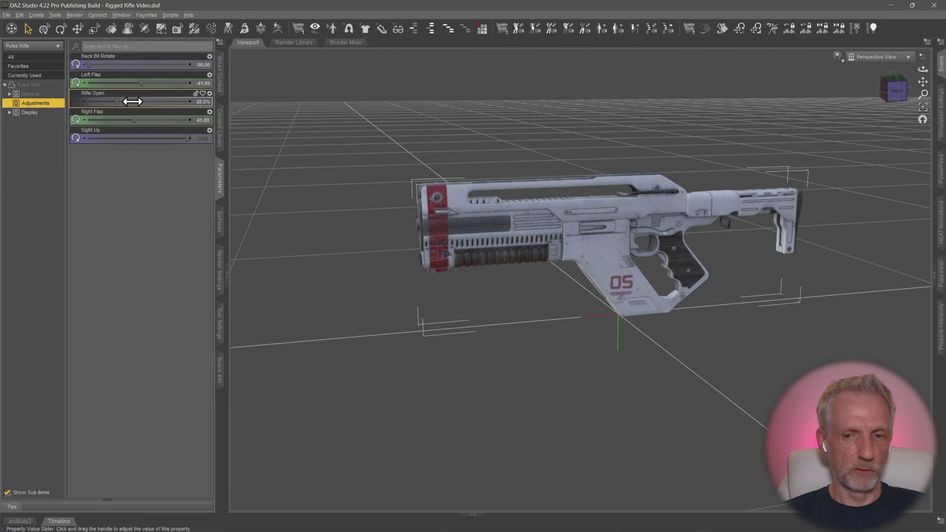
left_click_drag(132, 101, 217, 100)
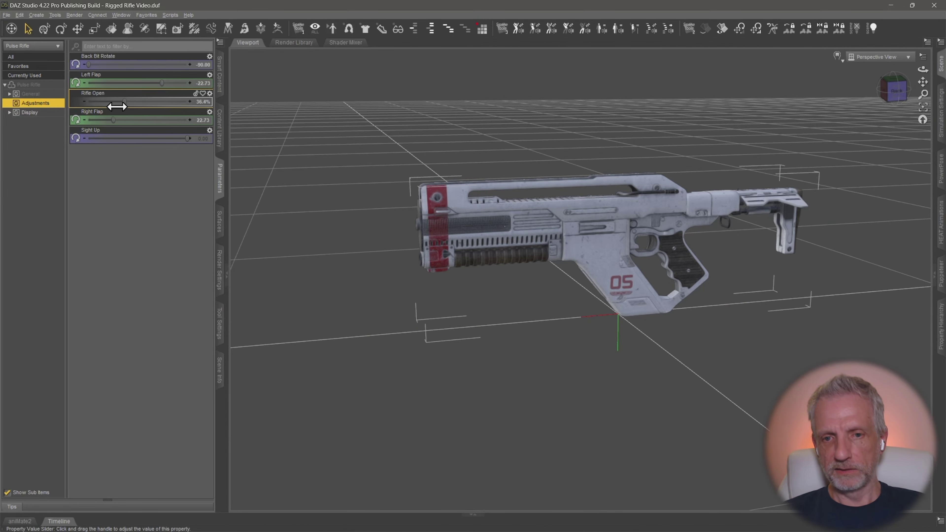
left_click_drag(65, 108, 177, 102)
left_click_drag(241, 100, 106, 104)
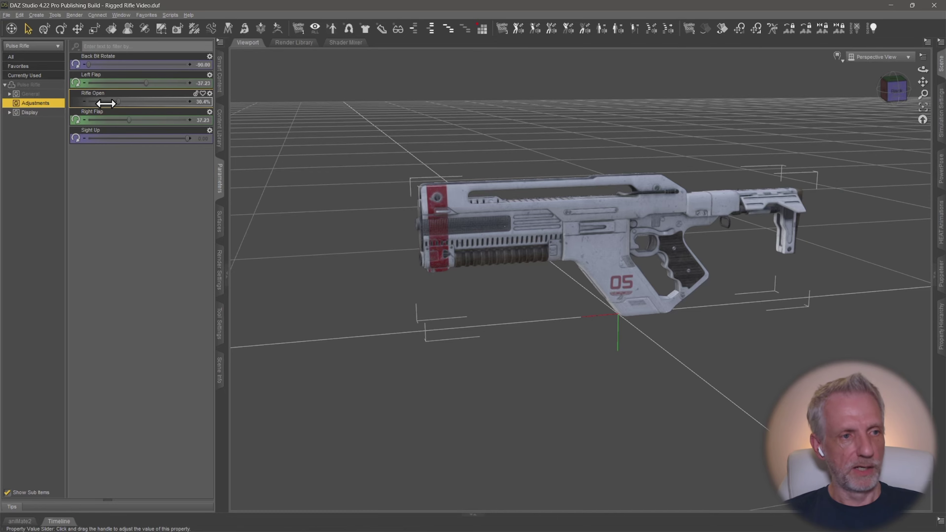
Test the Rifle Open adjustment in a closer rear view of the stock and close the rifle again
middle_click_drag(554, 186, 550, 187)
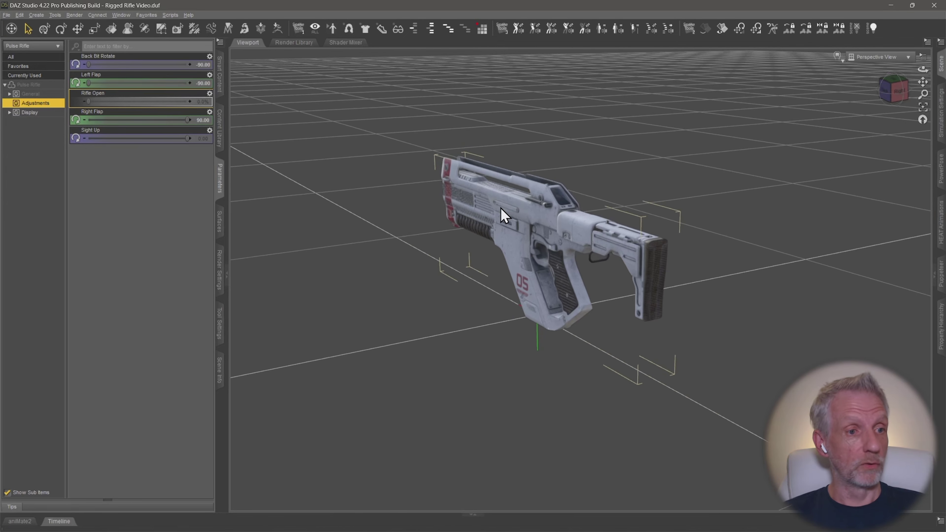
scroll(497, 208, "up", 3)
scroll(491, 209, "up", 1)
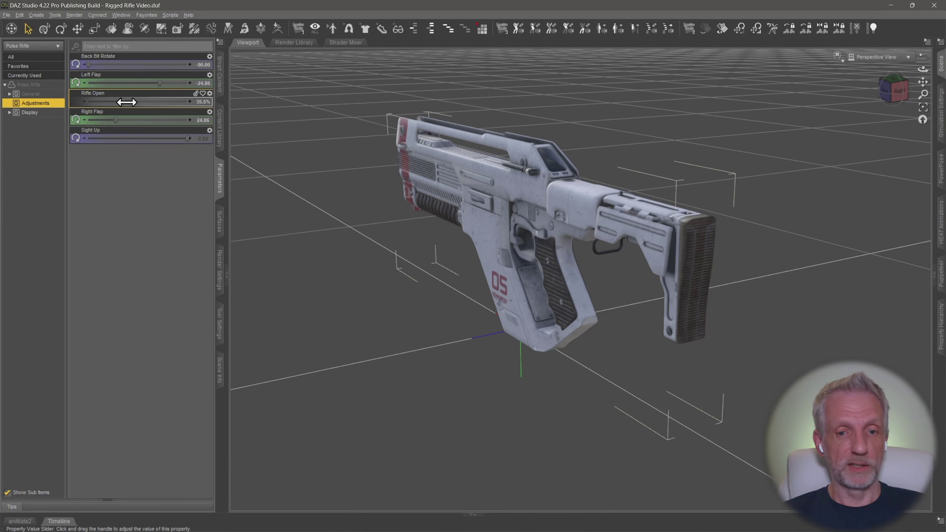
left_click_drag(127, 101, 39, 116)
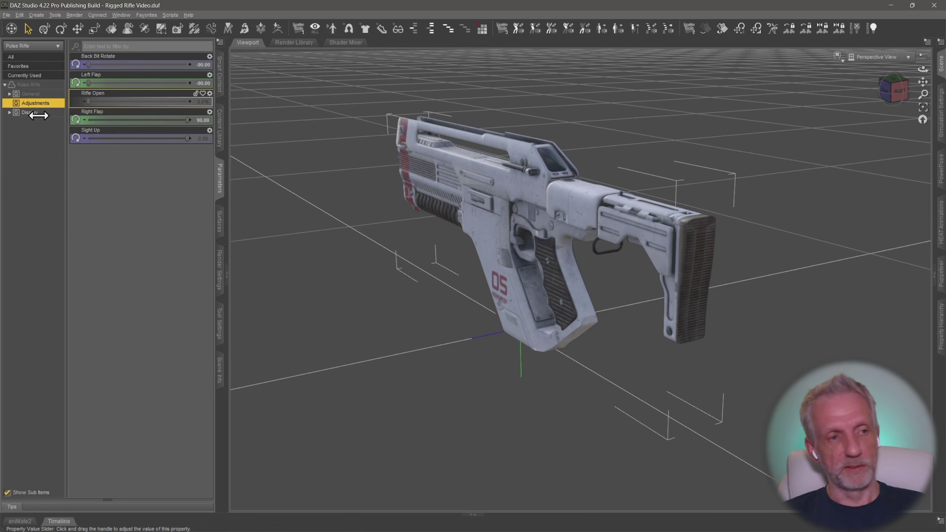
left_click_drag(129, 108, 69, 118)
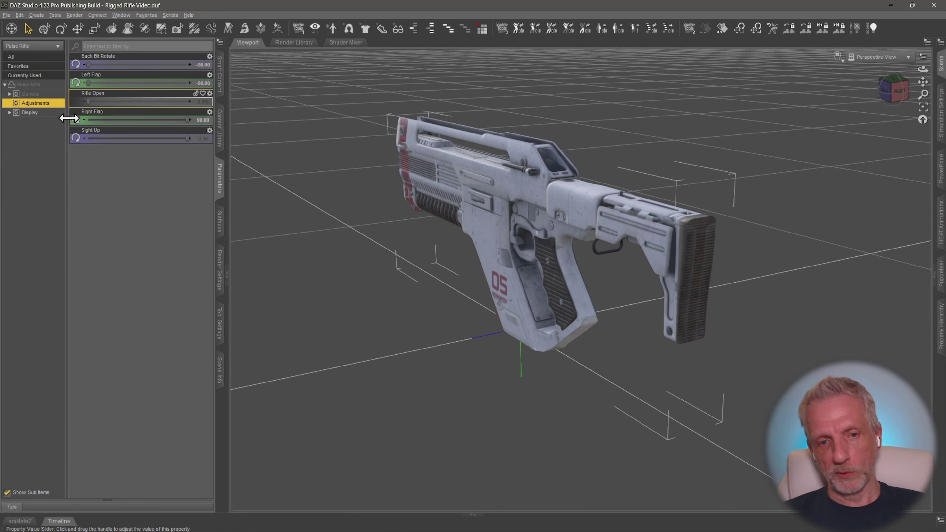
Examine the opposite side of the rifle while opening it with the Rifle Open adjustment and closing it again
left_click_drag(487, 170, 357, 170, "ctrl+alt")
right_click_drag(488, 170, 559, 242, "ctrl+alt")
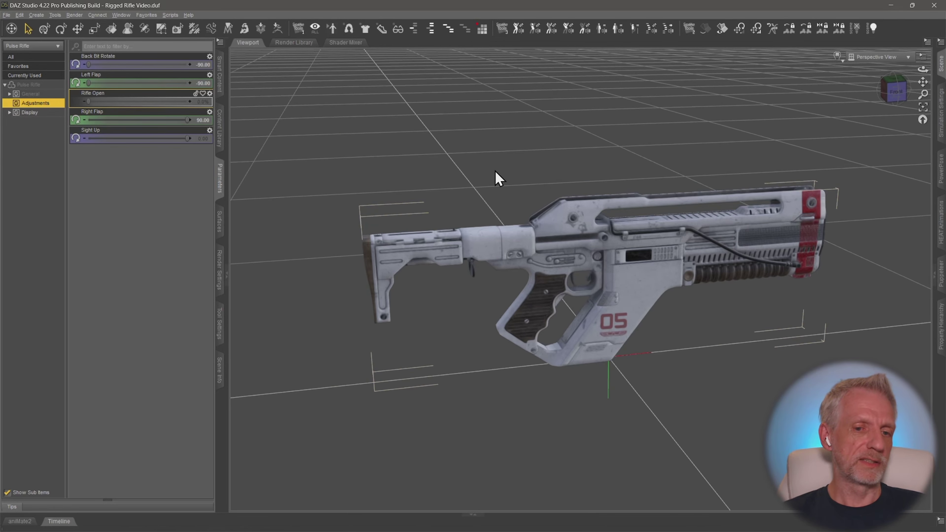
scroll(488, 169, "up", 3)
left_click_drag(488, 170, 371, 164, "ctrl+alt")
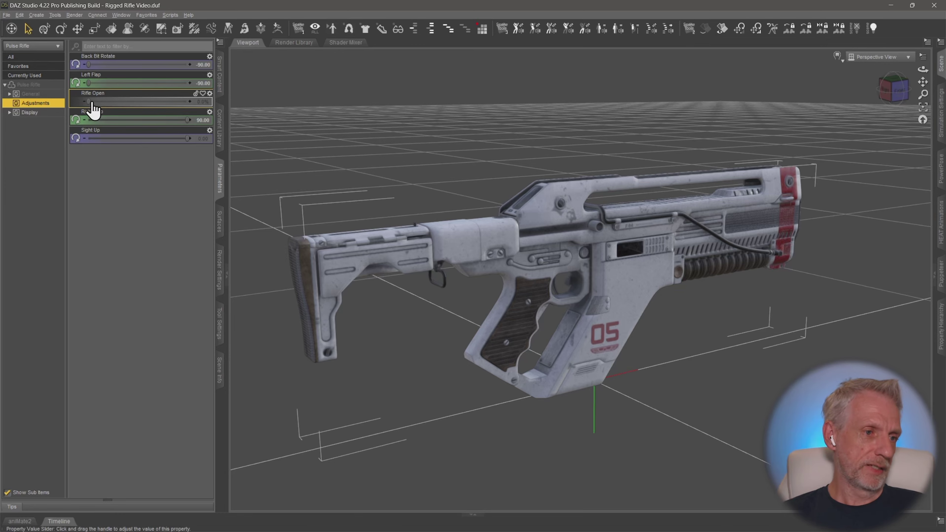
left_click_drag(123, 98, 199, 98)
left_click_drag(290, 160, 458, 190, "ctrl+alt")
left_click_drag(188, 102, 21, 124)
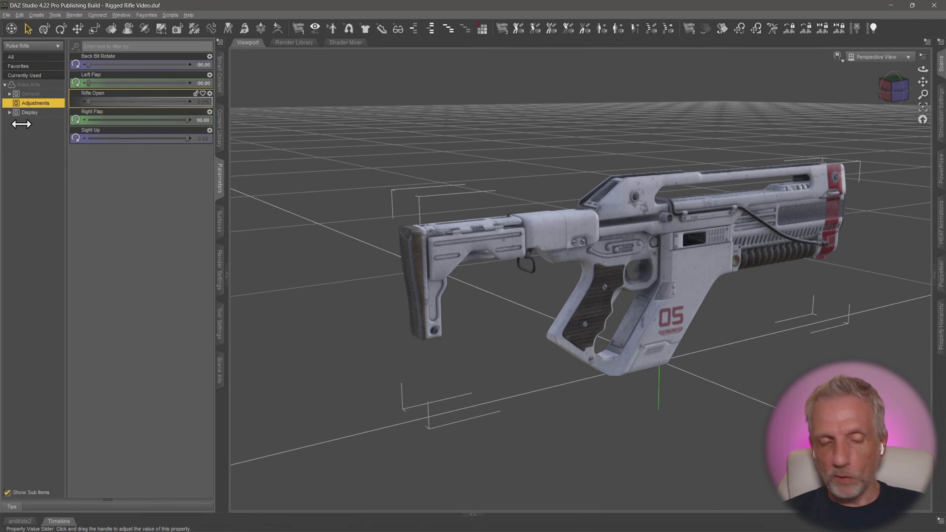